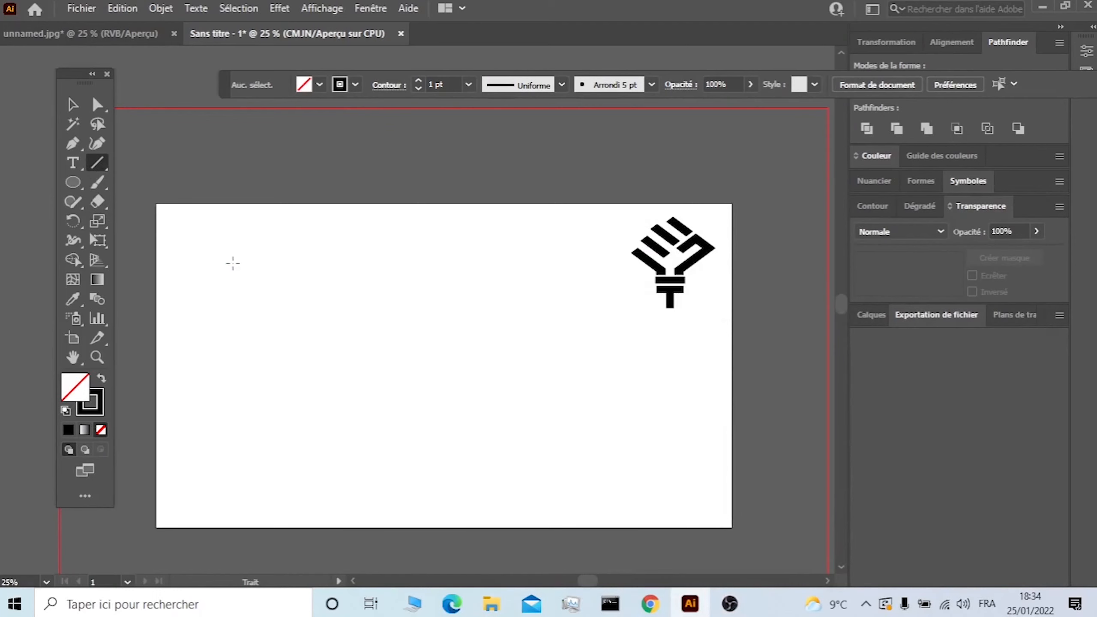
- Draw a tall vertical line in the left part of the artboard and place a copy a short distance to its right
{"action": "left_click_drag", "start_coordinate": [226, 246], "coordinate": [225, 501]}
{"action": "key", "text": "v"}
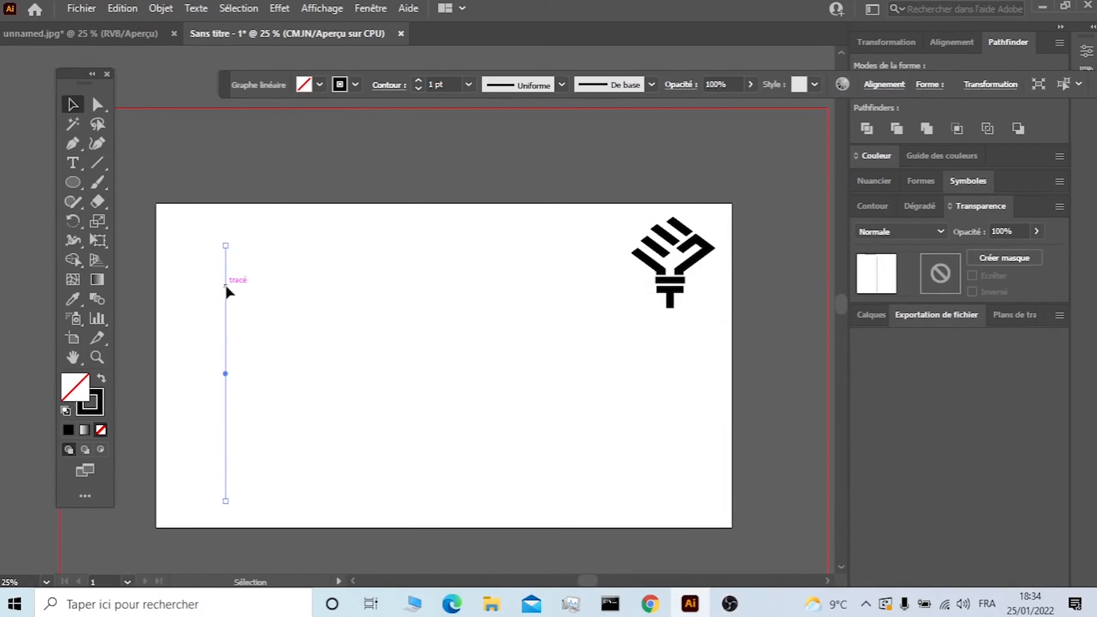
{"action": "key", "text": "alt"}
{"action": "left_click_drag", "start_coordinate": [227, 288], "coordinate": [241, 290]}
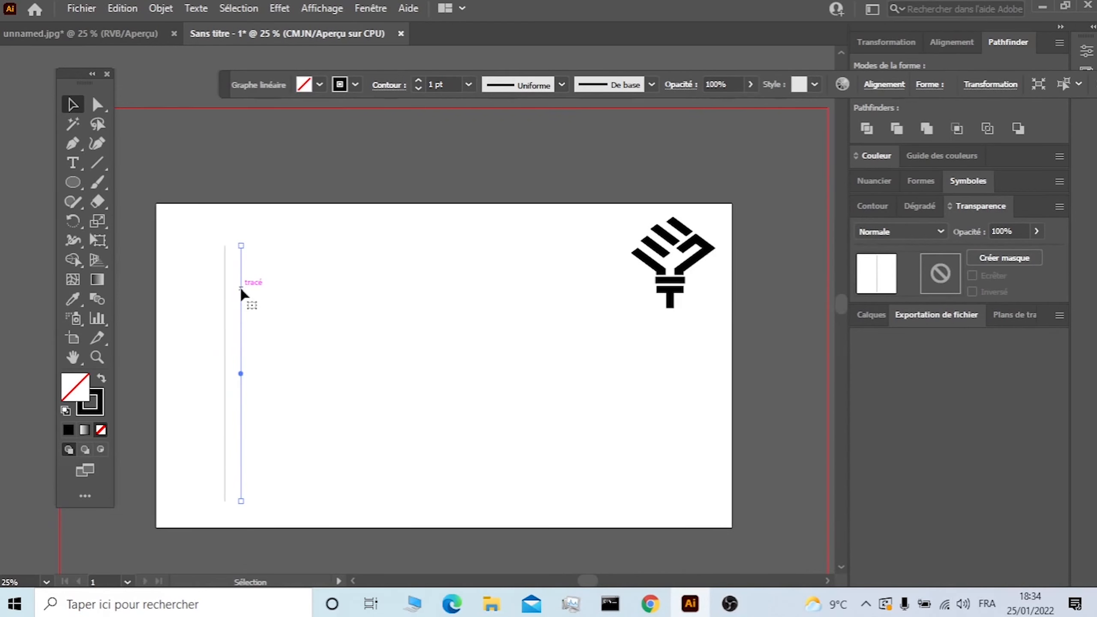
- Repeat the line duplication until there are eight evenly spaced vertical lines
{"action": "key", "text": "ctrl+d"}
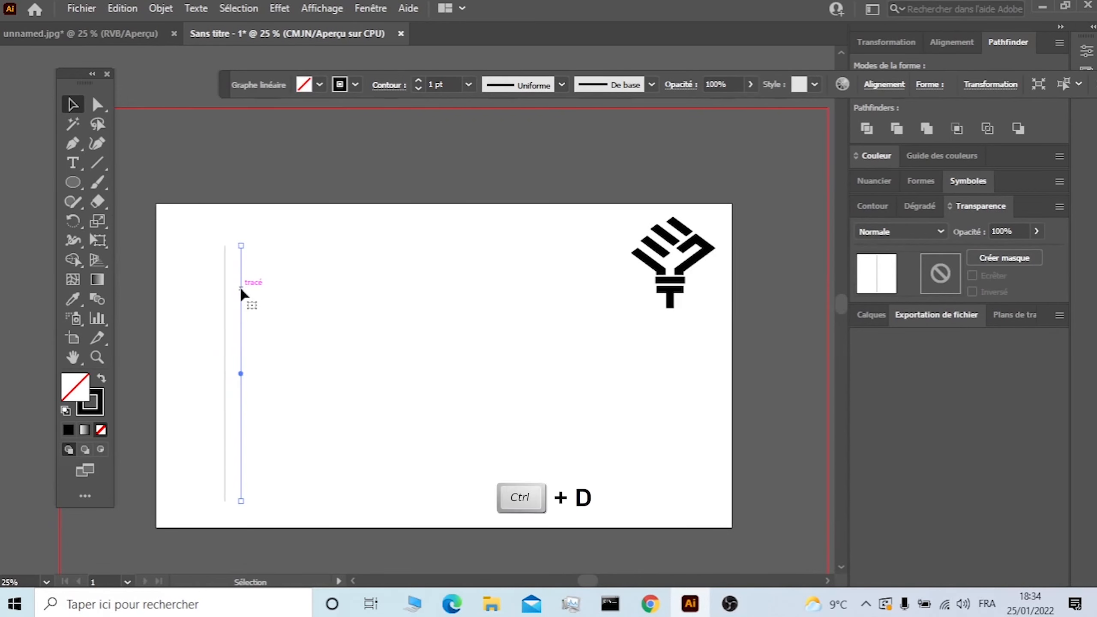
{"action": "key", "text": "ctrl+d"}
{"action": "key", "text": "ctrl+d"}
{"action": "key", "text": "ctrl+d"}
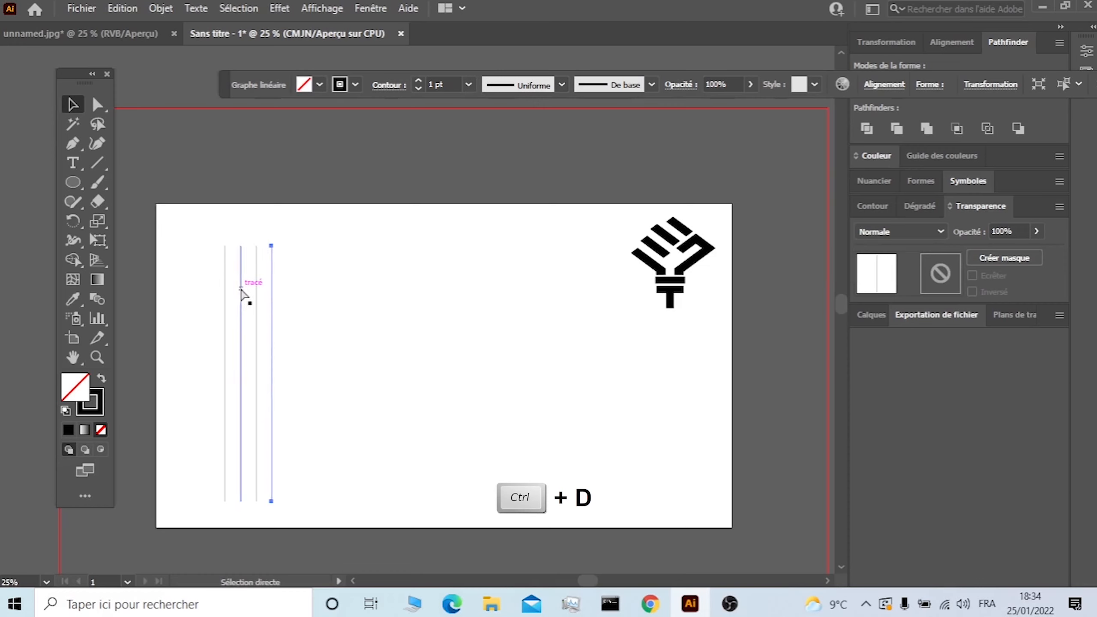
{"action": "key", "text": "ctrl+d"}
{"action": "key", "text": "ctrl+d"}
{"action": "key", "text": "ctrl+d"}
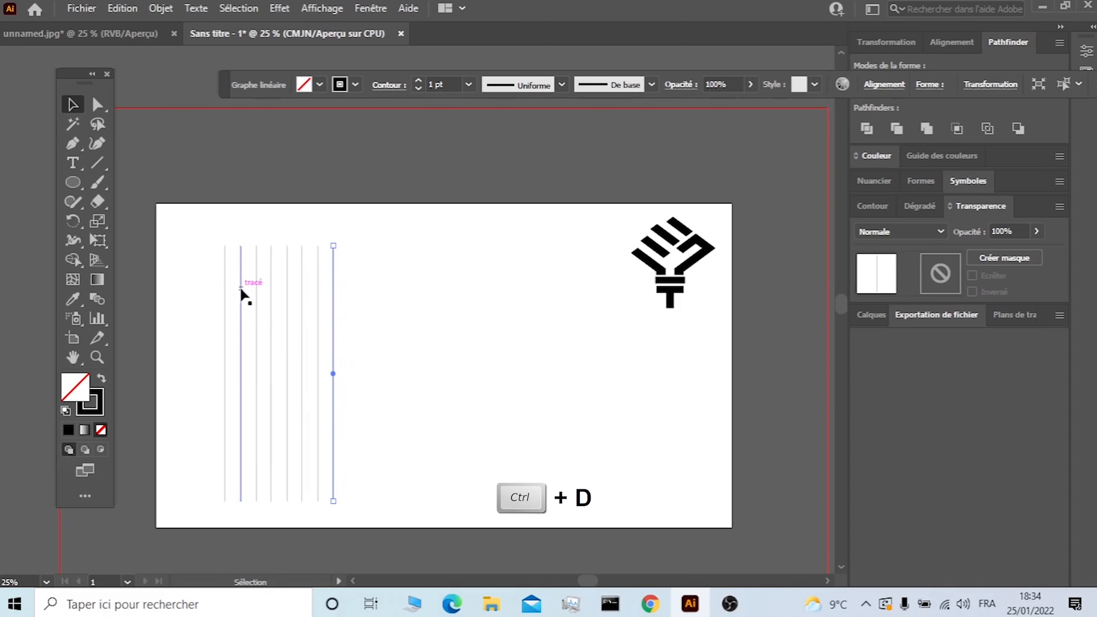
- Create a copy of the eight vertical lines rotated by -45°
{"action": "left_click_drag", "start_coordinate": [372, 252], "coordinate": [218, 356]}
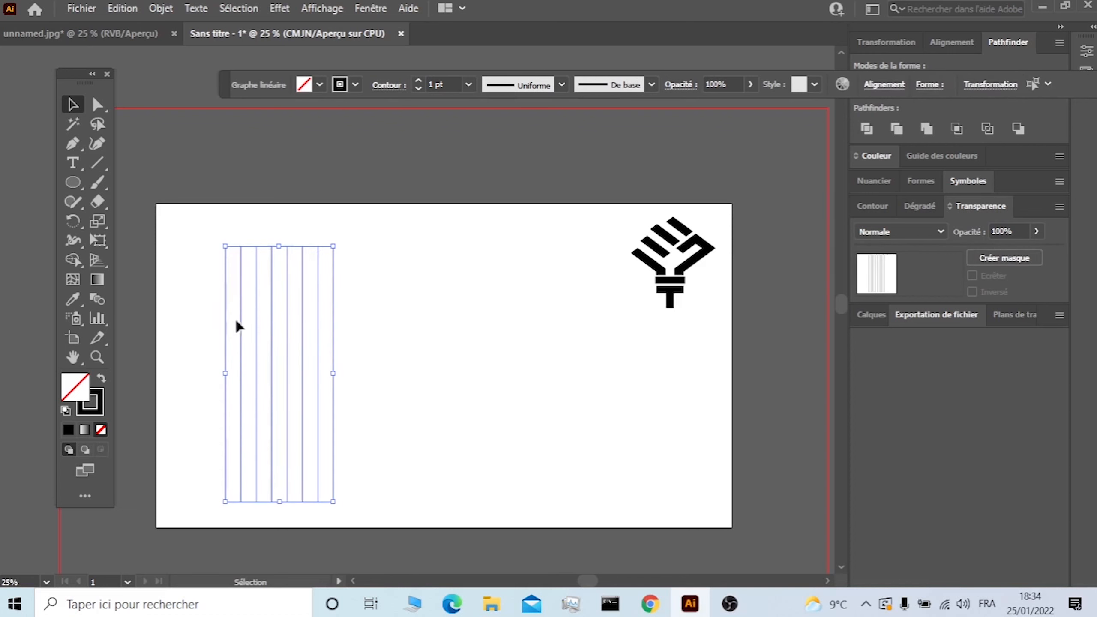
{"action": "right_click", "coordinate": [241, 315]}
{"action": "mouse_move", "coordinate": [324, 489]}
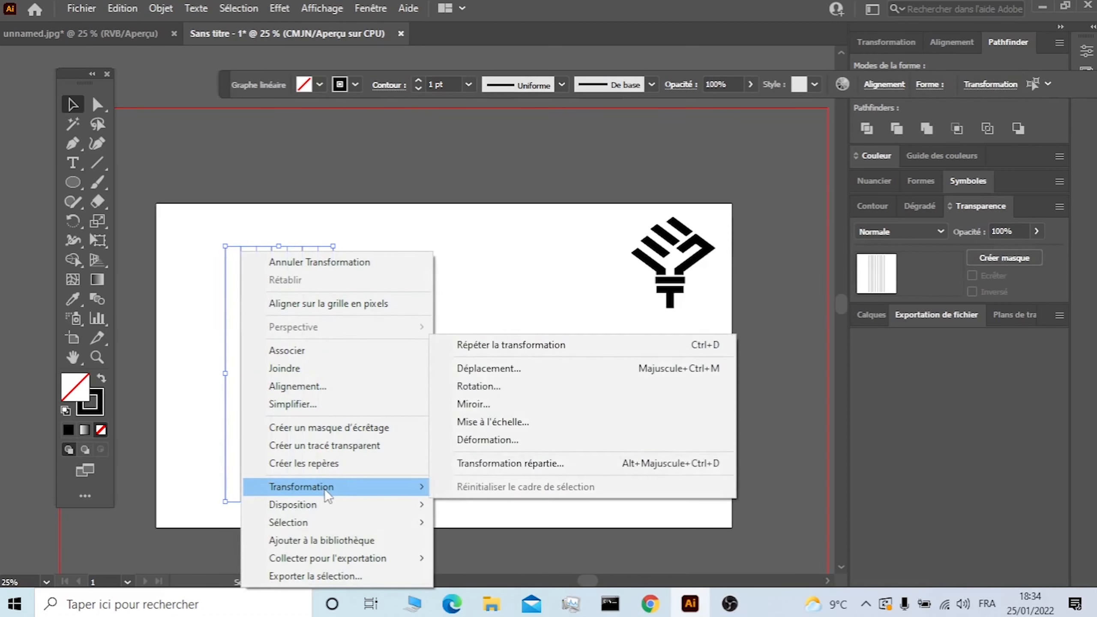
{"action": "left_click", "coordinate": [514, 386]}
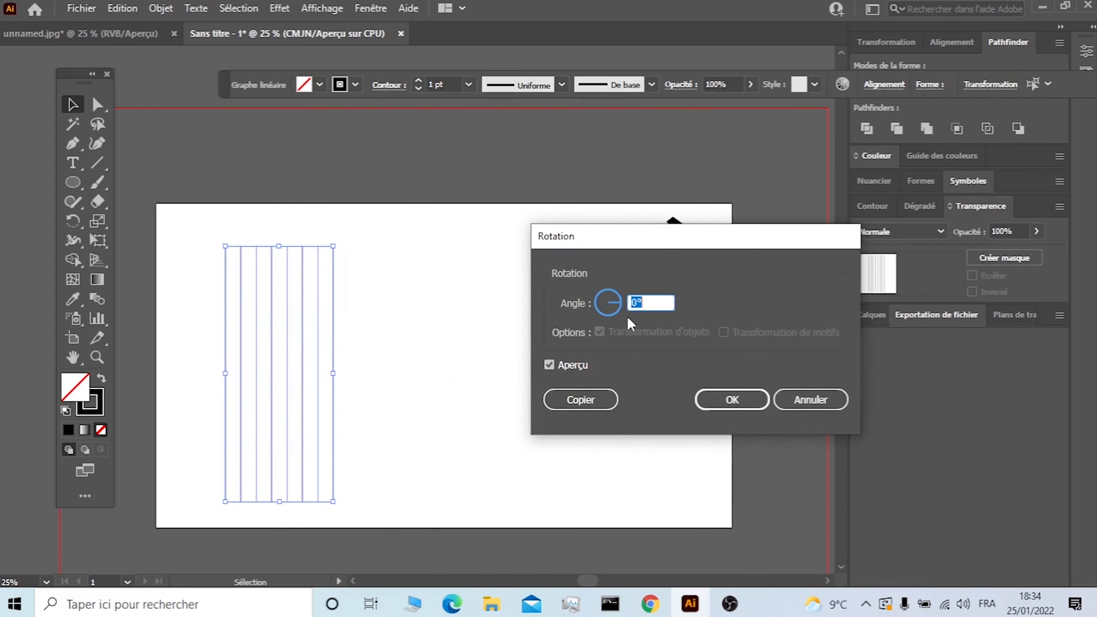
{"action": "key", "text": "shift+Down"}
{"action": "key", "text": "shift+Down"}
{"action": "key", "text": "shift+Down"}
{"action": "key", "text": "shift+Down"}
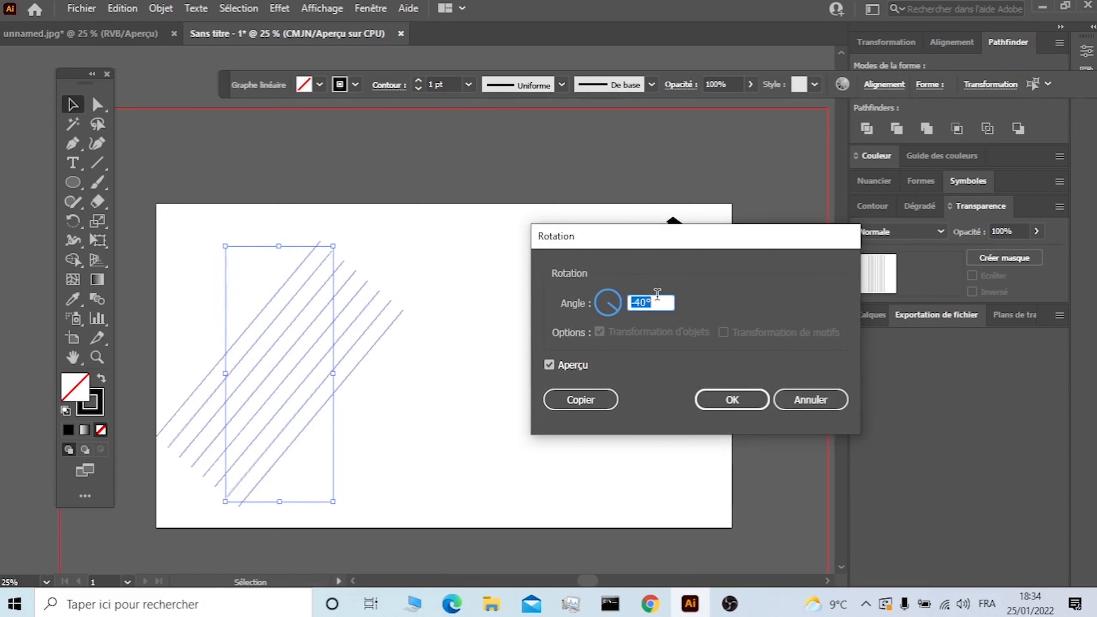
{"action": "key", "text": "Down"}
{"action": "key", "text": "Down"}
{"action": "key", "text": "Down"}
{"action": "key", "text": "Down"}
{"action": "key", "text": "Down"}
{"action": "key", "text": "Down"}
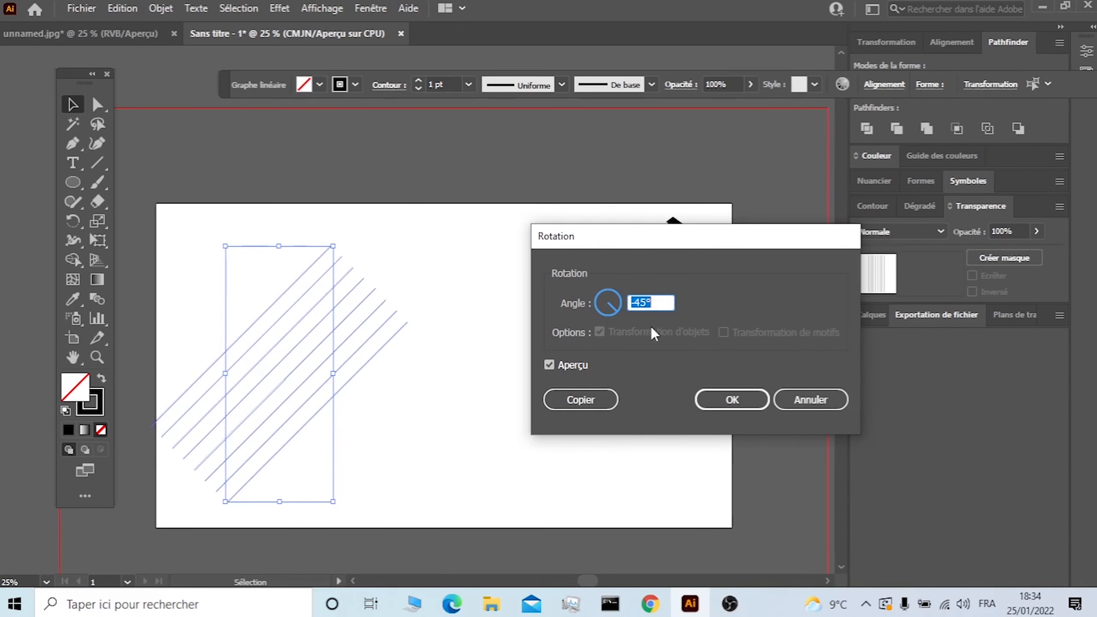
{"action": "left_click", "coordinate": [576, 398]}
- Create a mirrored copy of the rotated lines so the two diagonal sets cross, and clear the selection
{"action": "right_click", "coordinate": [390, 321]}
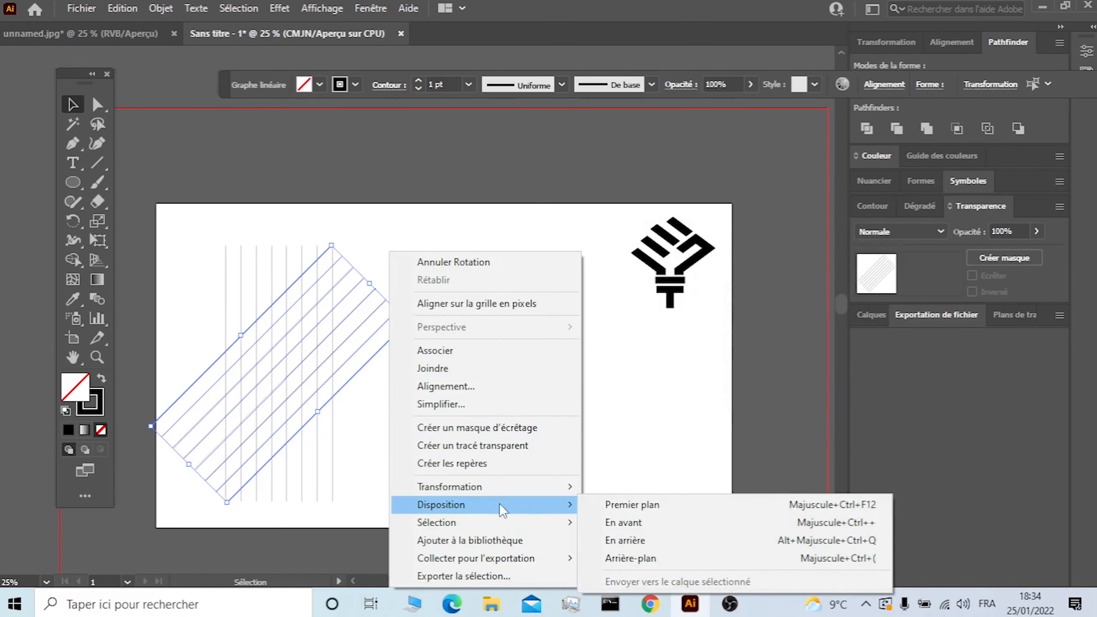
{"action": "mouse_move", "coordinate": [551, 485]}
{"action": "left_click", "coordinate": [647, 408]}
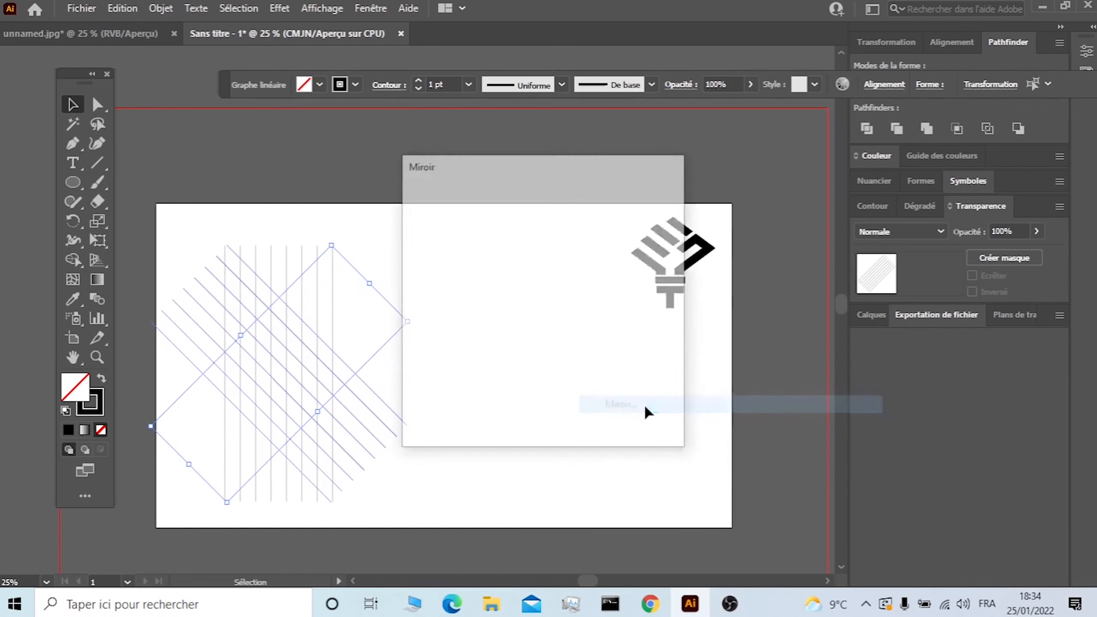
{"action": "left_click", "coordinate": [475, 412]}
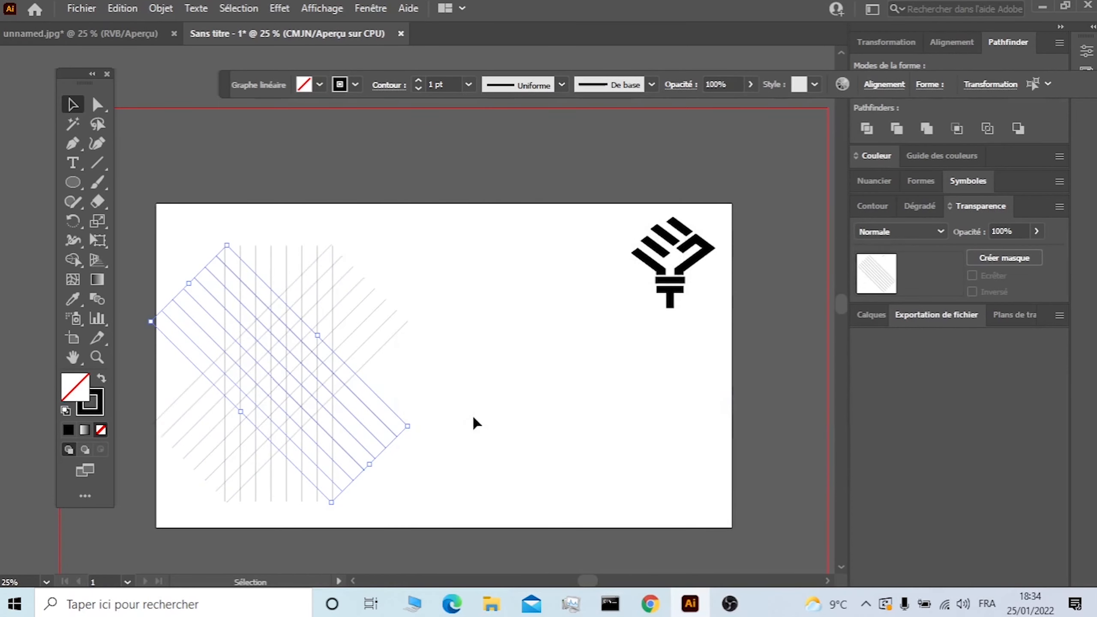
{"action": "left_click", "coordinate": [470, 336]}
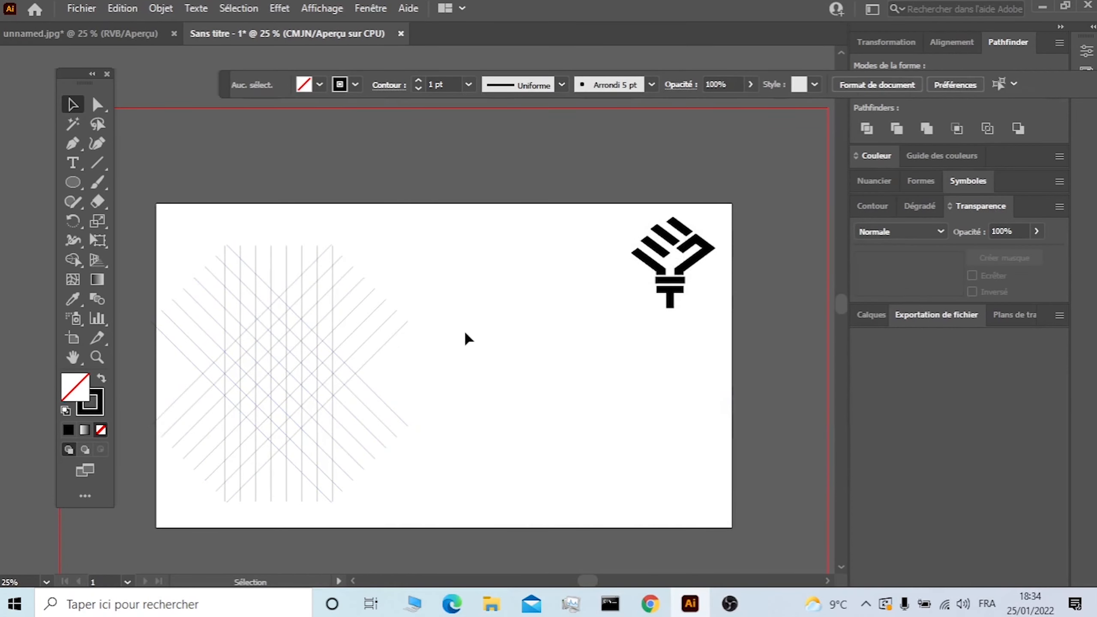
- Move the whole line grid to the middle of the artboard, beside the fist logo
{"action": "left_click_drag", "start_coordinate": [436, 253], "coordinate": [155, 435]}
{"action": "mouse_move", "coordinate": [267, 363]}
{"action": "left_mouse_down"}
{"action": "mouse_move", "coordinate": [411, 350]}
{"action": "mouse_move", "coordinate": [460, 334]}
{"action": "left_mouse_up"}
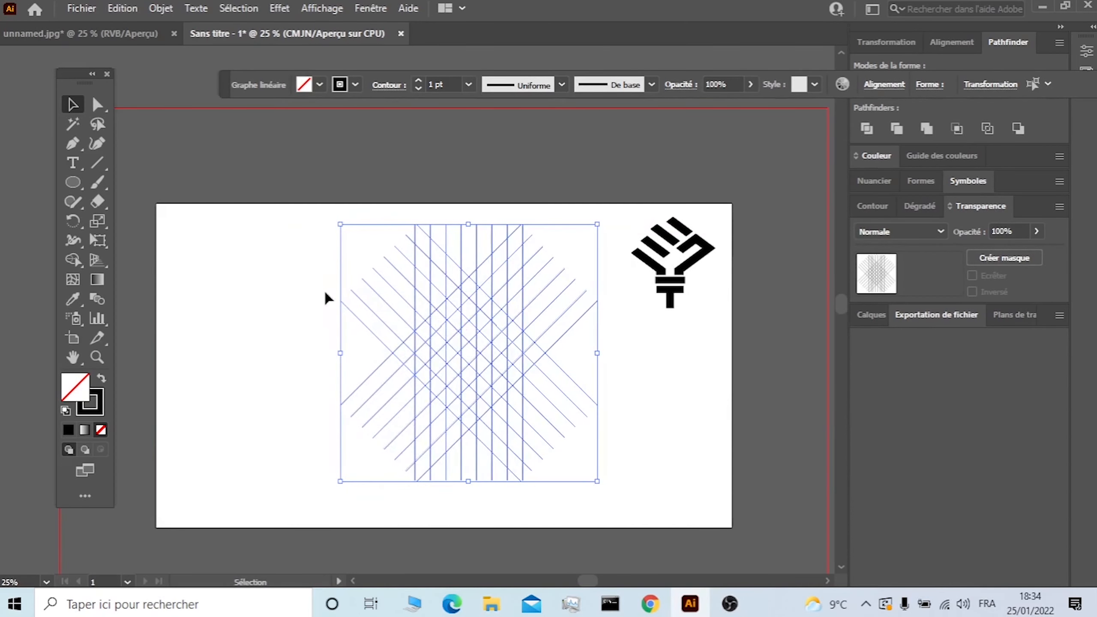
{"action": "left_click", "coordinate": [328, 299]}
- Duplicate the uppermost rising diagonal line and place the copy midway between it and the second one
{"action": "scroll", "coordinate": [451, 306], "scroll_direction": "up", "scroll_amount": 3}
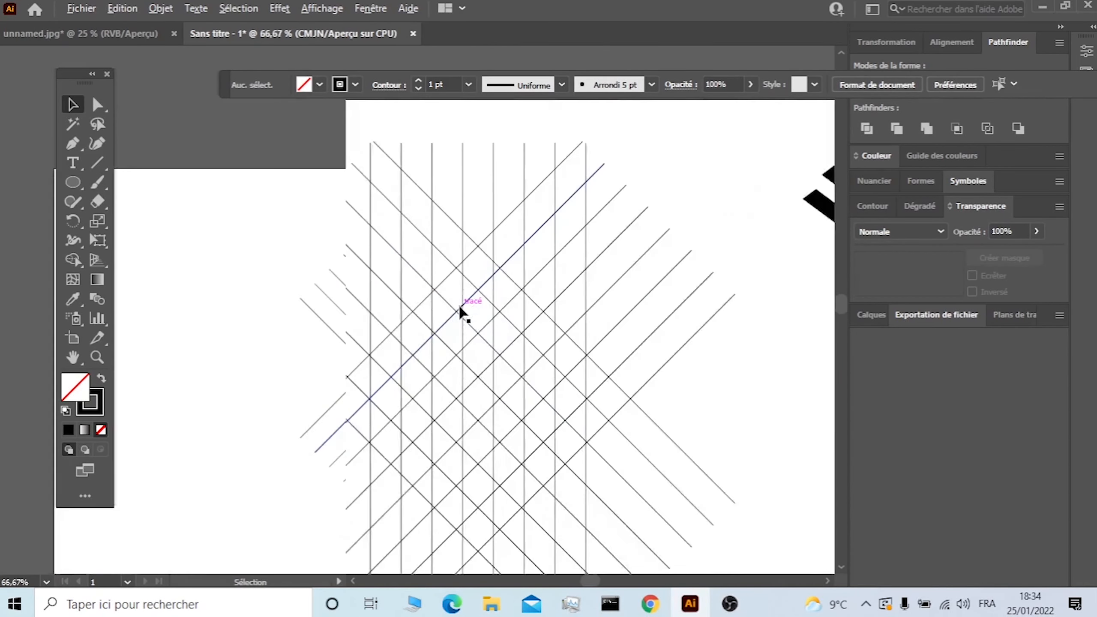
{"action": "left_click", "coordinate": [409, 306]}
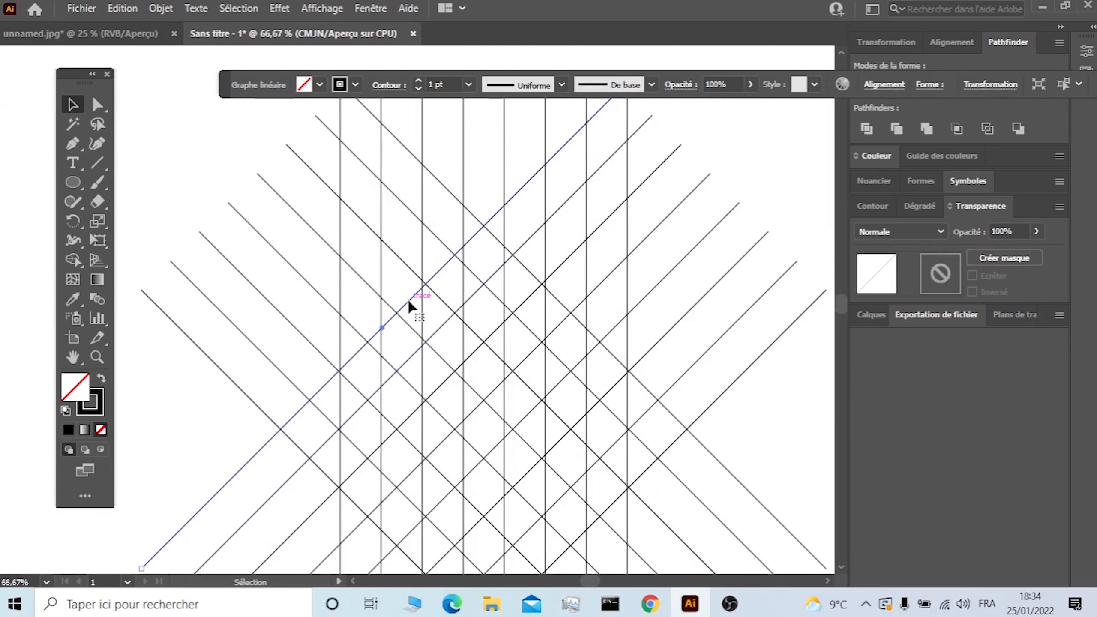
{"action": "left_click_drag", "start_coordinate": [409, 302], "coordinate": [426, 319]}
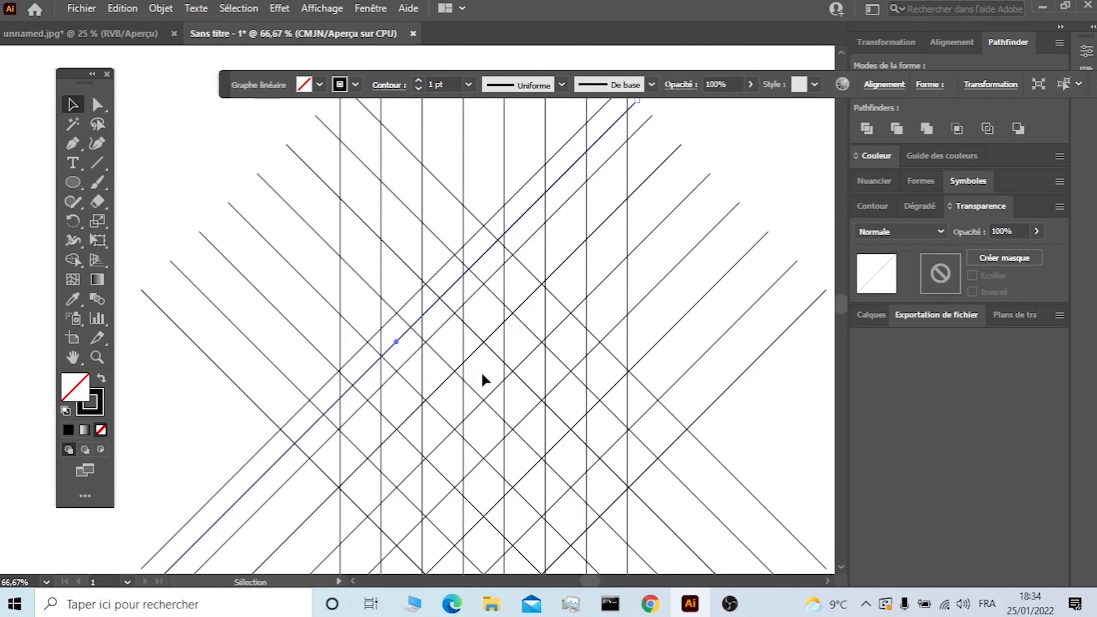
- Duplicate the fourth rising diagonal line and align the copy with the grid intersections midway between the fourth and fifth lines
{"action": "left_click", "coordinate": [494, 391]}
{"action": "left_click_drag", "start_coordinate": [493, 392], "coordinate": [509, 406]}
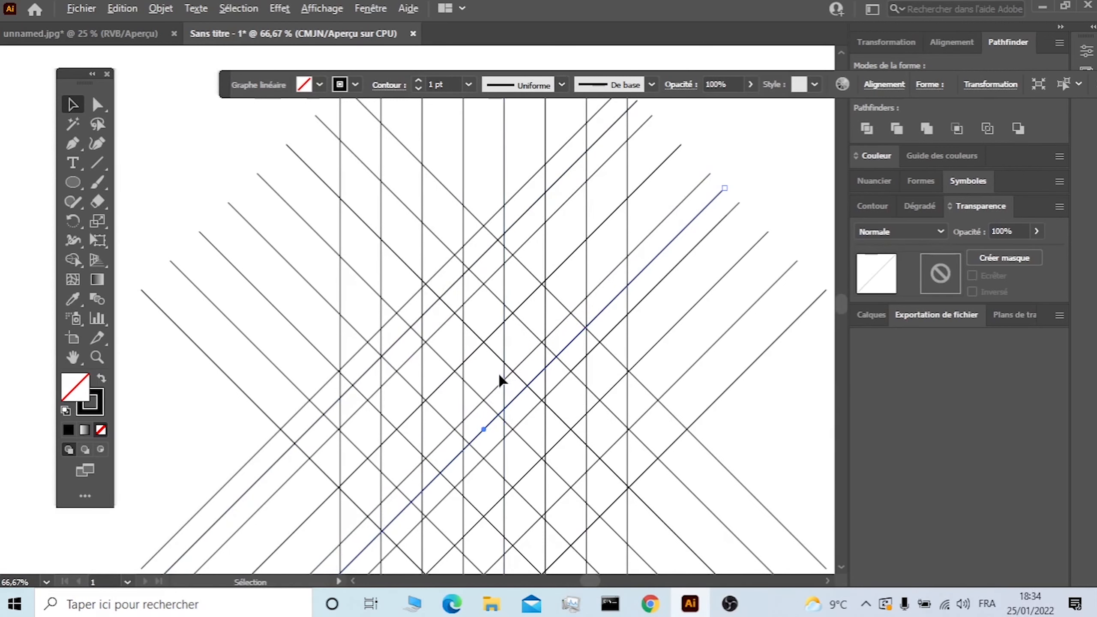
{"action": "scroll", "coordinate": [560, 350], "scroll_direction": "up", "scroll_amount": 3}
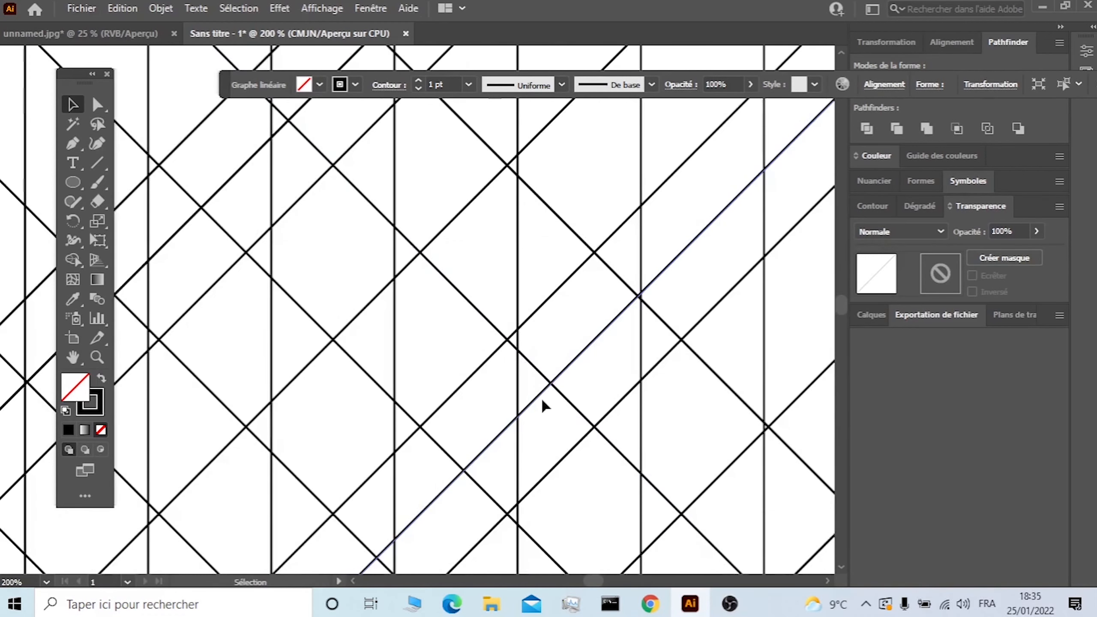
{"action": "left_click_drag", "start_coordinate": [538, 401], "coordinate": [539, 402]}
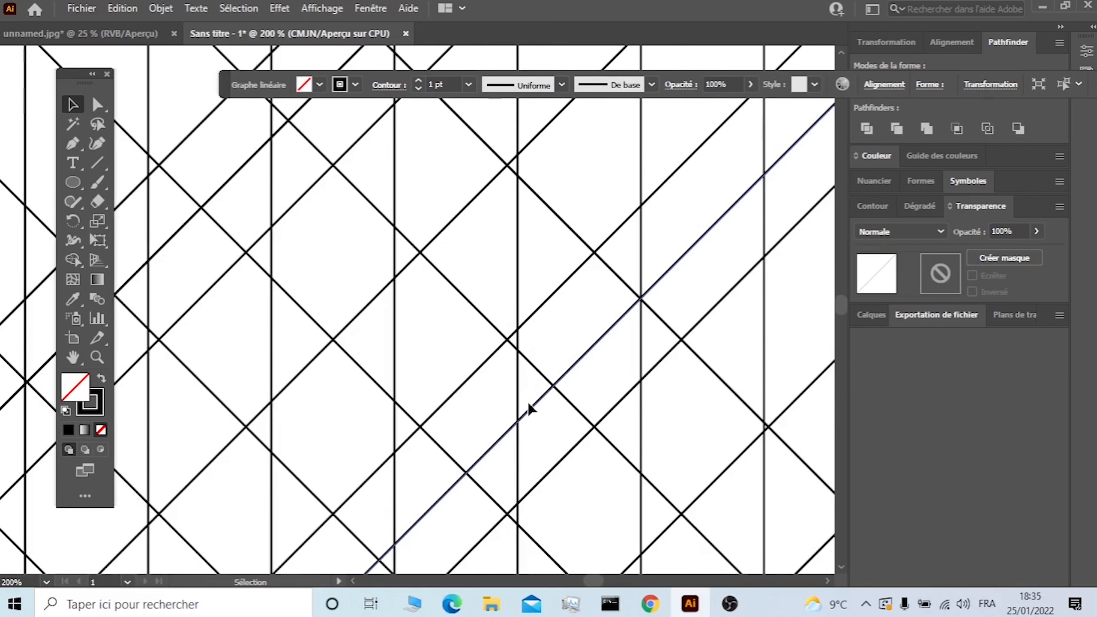
{"action": "scroll", "coordinate": [336, 311], "scroll_direction": "up", "scroll_amount": 3}
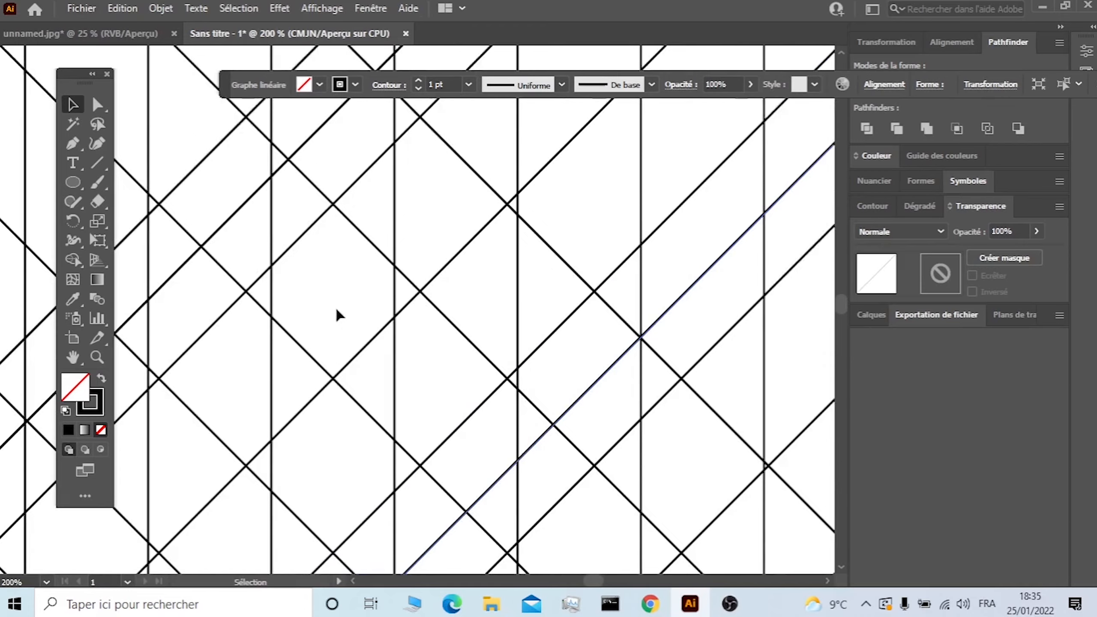
{"action": "scroll", "coordinate": [304, 308], "scroll_direction": "down", "scroll_amount": 2}
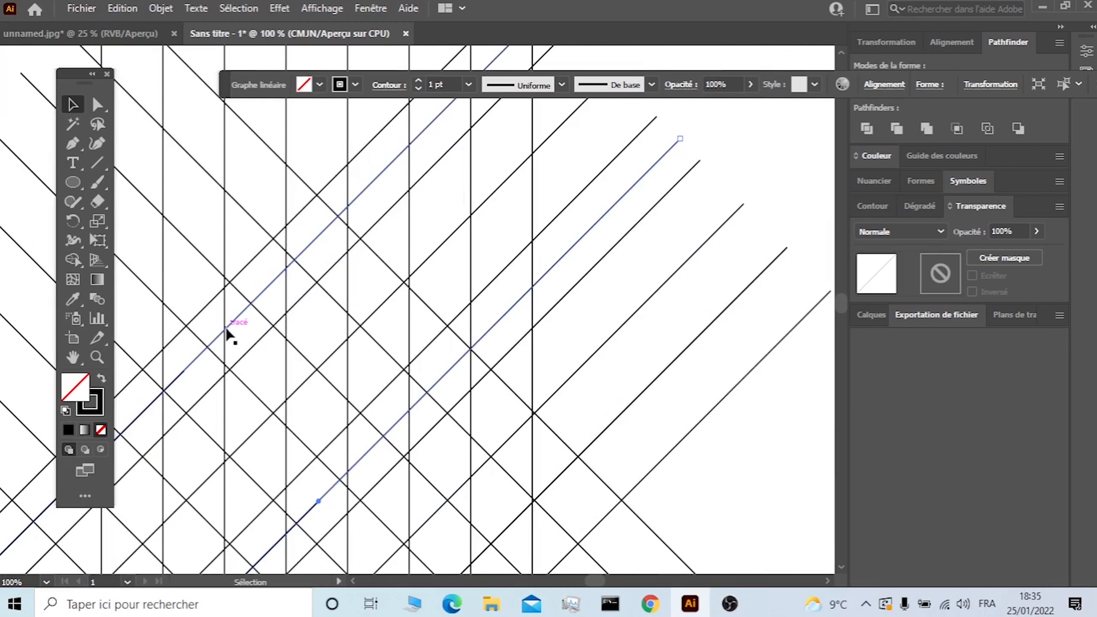
{"action": "scroll", "coordinate": [229, 333], "scroll_direction": "down", "scroll_amount": 3}
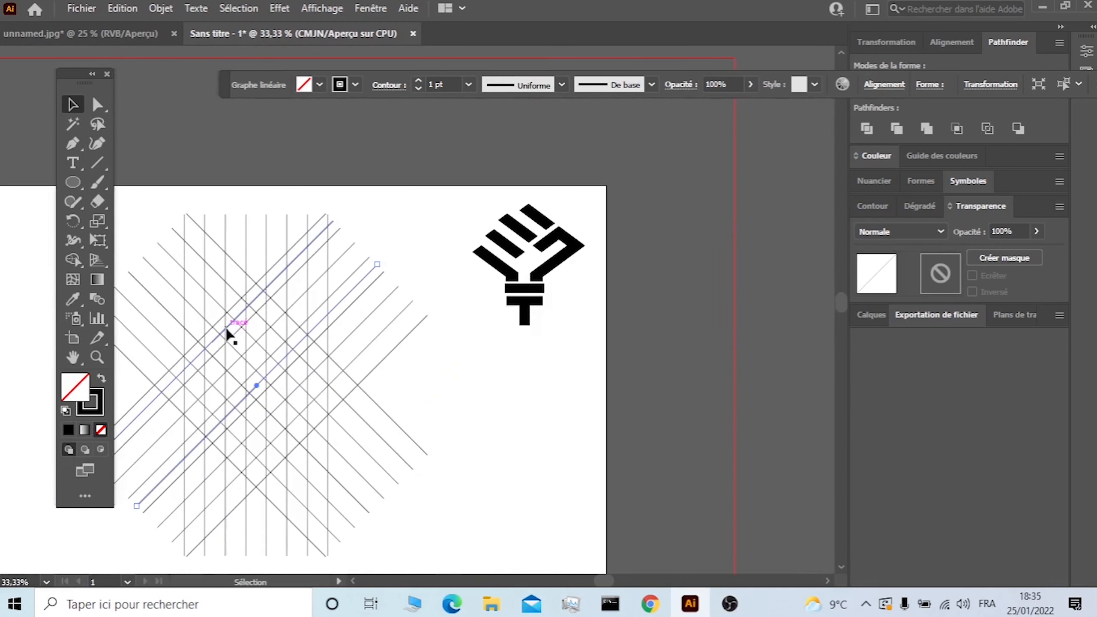
{"action": "left_click", "coordinate": [447, 371]}
{"action": "left_click", "coordinate": [352, 581]}
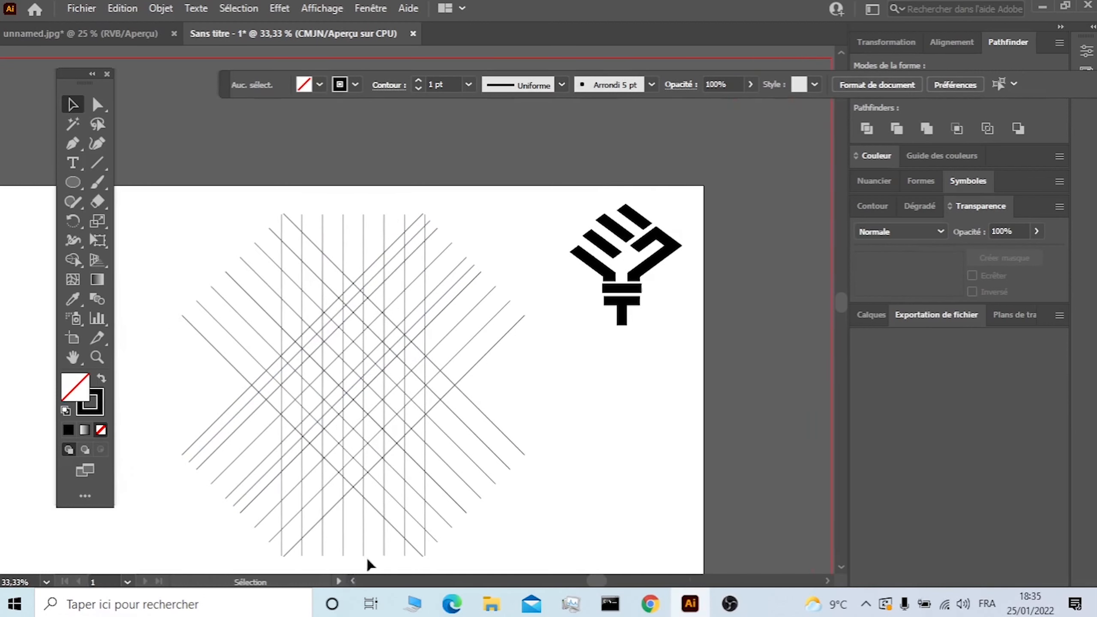
- Select the whole line grid for the Shape Builder tool and set the fill to black
{"action": "left_click_drag", "start_coordinate": [511, 233], "coordinate": [188, 498]}
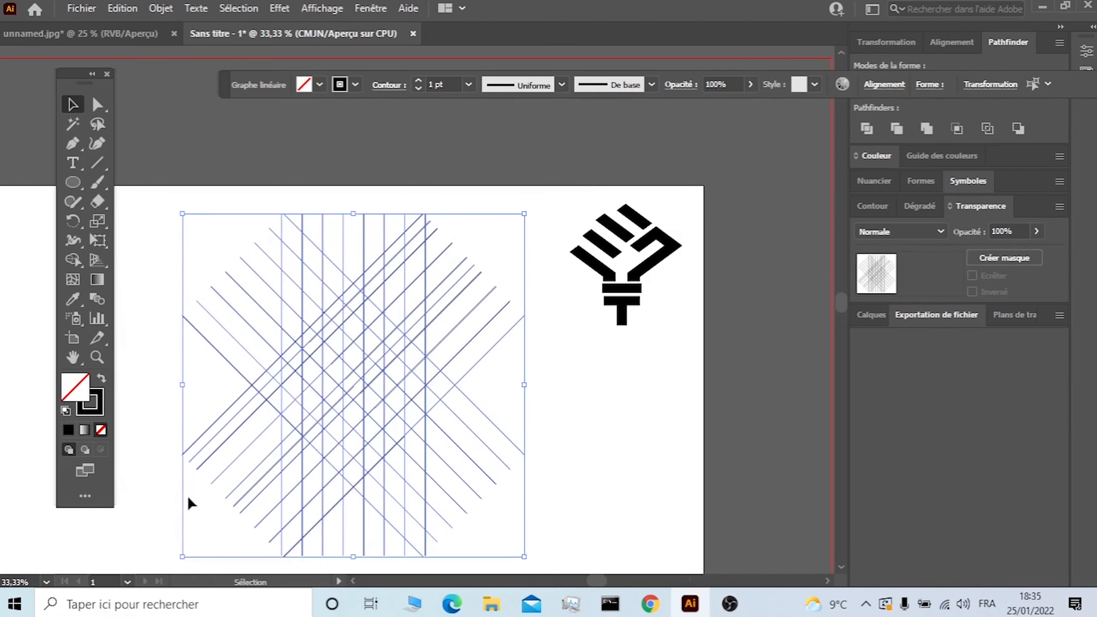
{"action": "scroll", "coordinate": [350, 429], "scroll_direction": "up", "scroll_amount": 2, "text": "alt"}
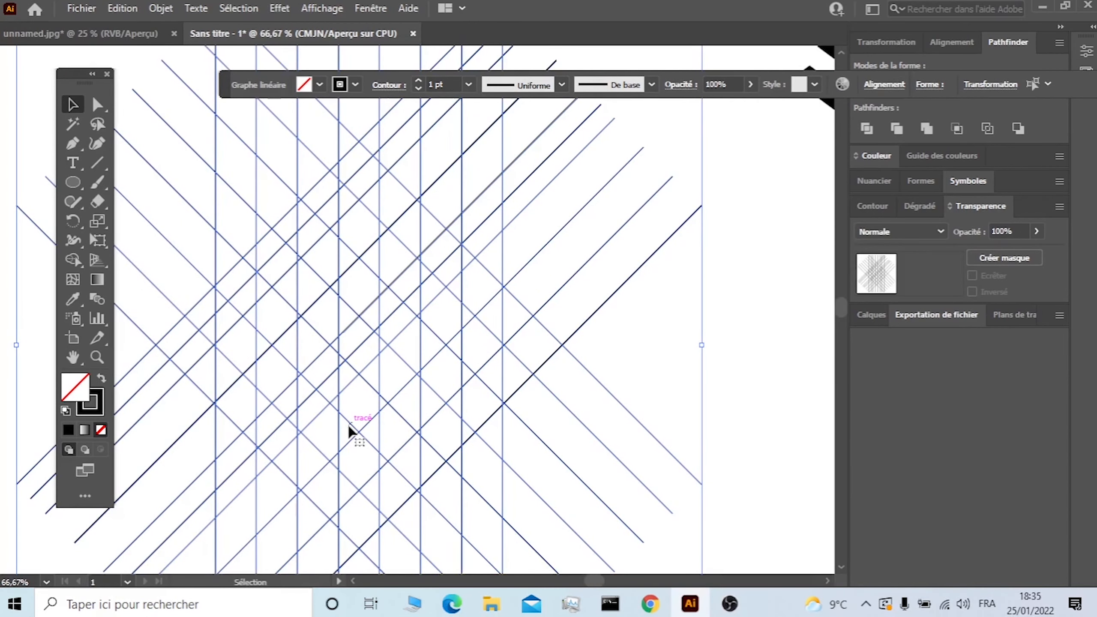
{"action": "scroll", "coordinate": [252, 290], "scroll_direction": "down", "scroll_amount": 1}
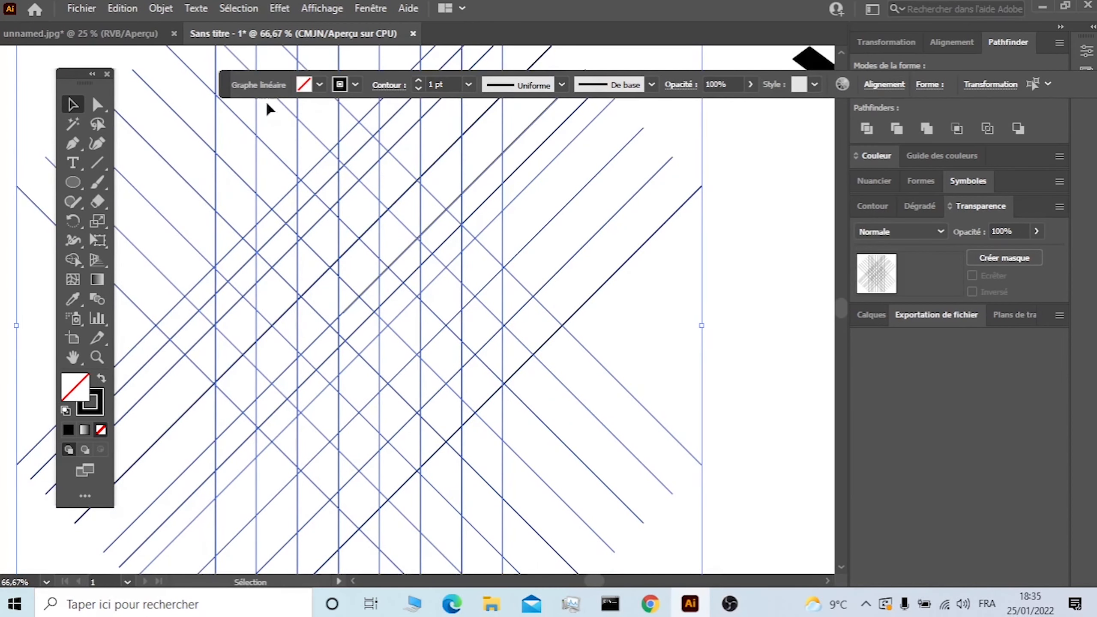
{"action": "left_click", "coordinate": [73, 257]}
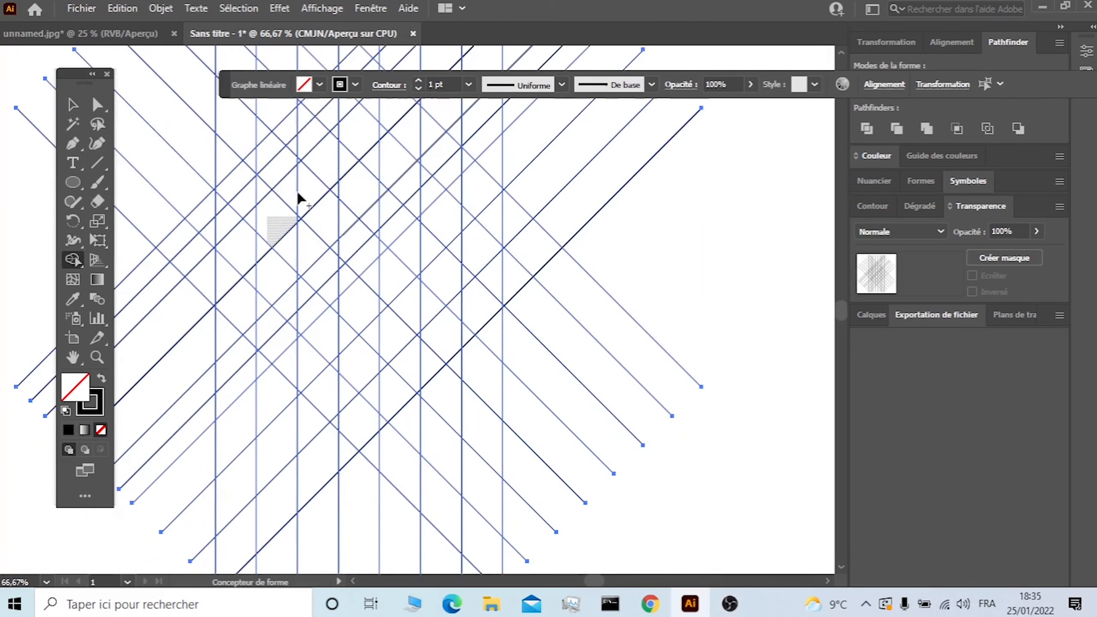
{"action": "left_click", "coordinate": [319, 85]}
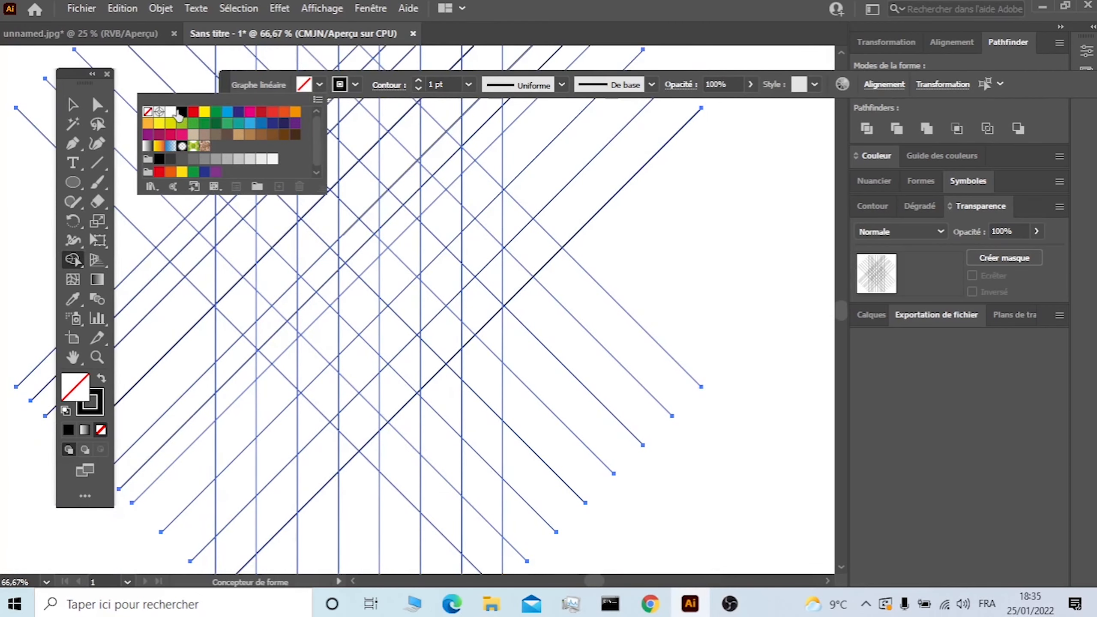
{"action": "left_click", "coordinate": [180, 112]}
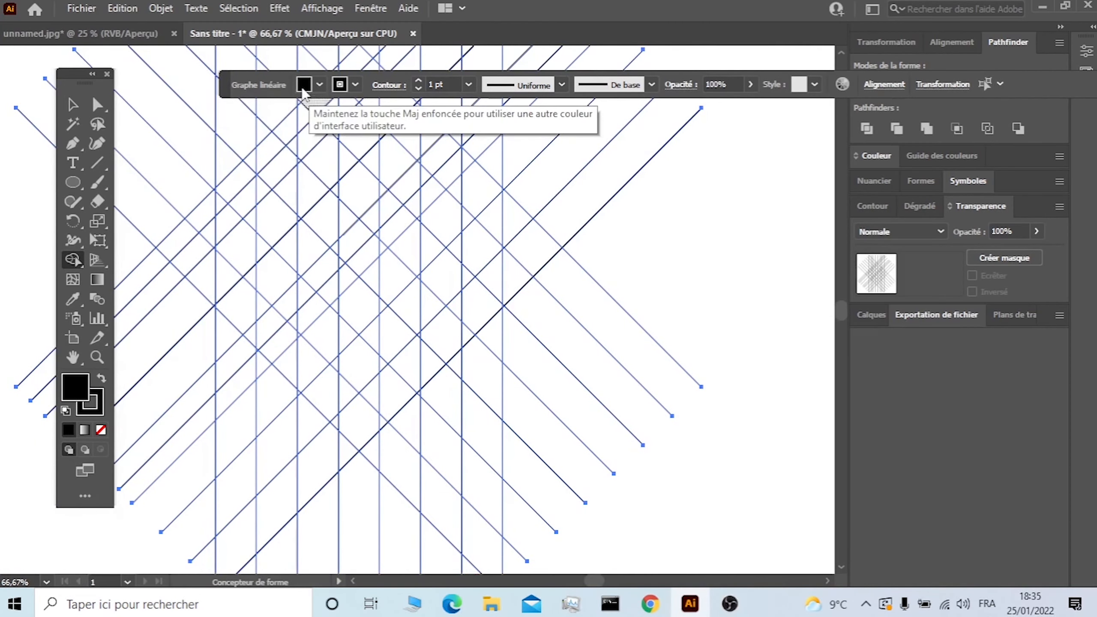
- Merge the grid cells into the hooked shape on the fist's right side, including the tiny triangle at its lower inner corner
{"action": "mouse_move", "coordinate": [410, 425]}
{"action": "left_mouse_down"}
{"action": "mouse_move", "coordinate": [410, 376]}
{"action": "mouse_move", "coordinate": [466, 334]}
{"action": "mouse_move", "coordinate": [526, 257]}
{"action": "mouse_move", "coordinate": [485, 195]}
{"action": "mouse_move", "coordinate": [464, 198]}
{"action": "mouse_move", "coordinate": [417, 250]}
{"action": "left_mouse_up"}
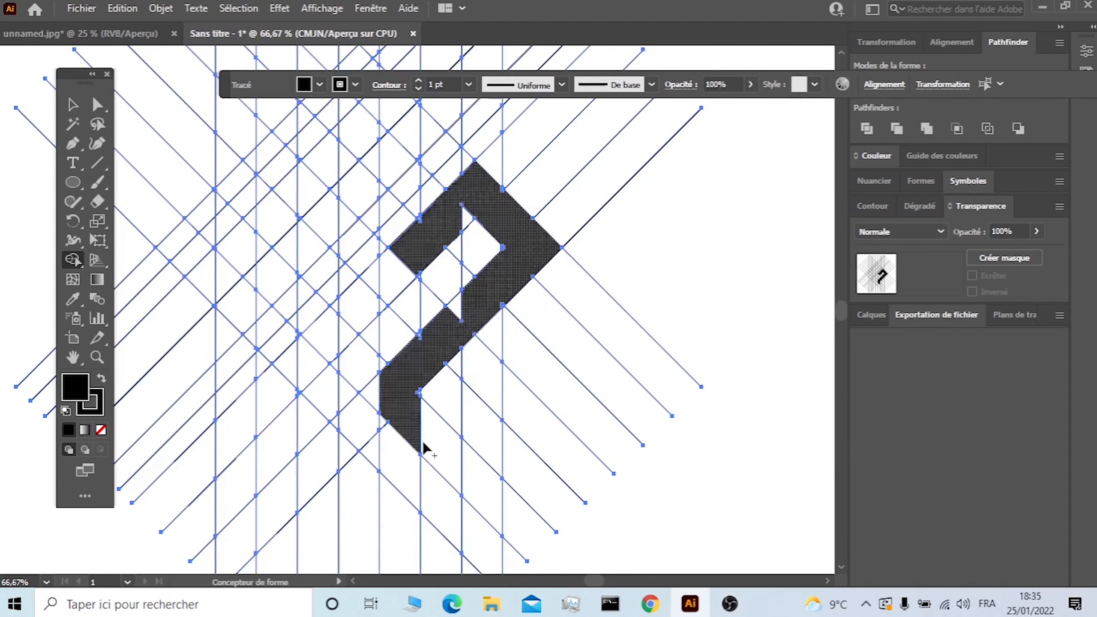
{"action": "scroll", "coordinate": [423, 432], "scroll_direction": "up", "scroll_amount": 4}
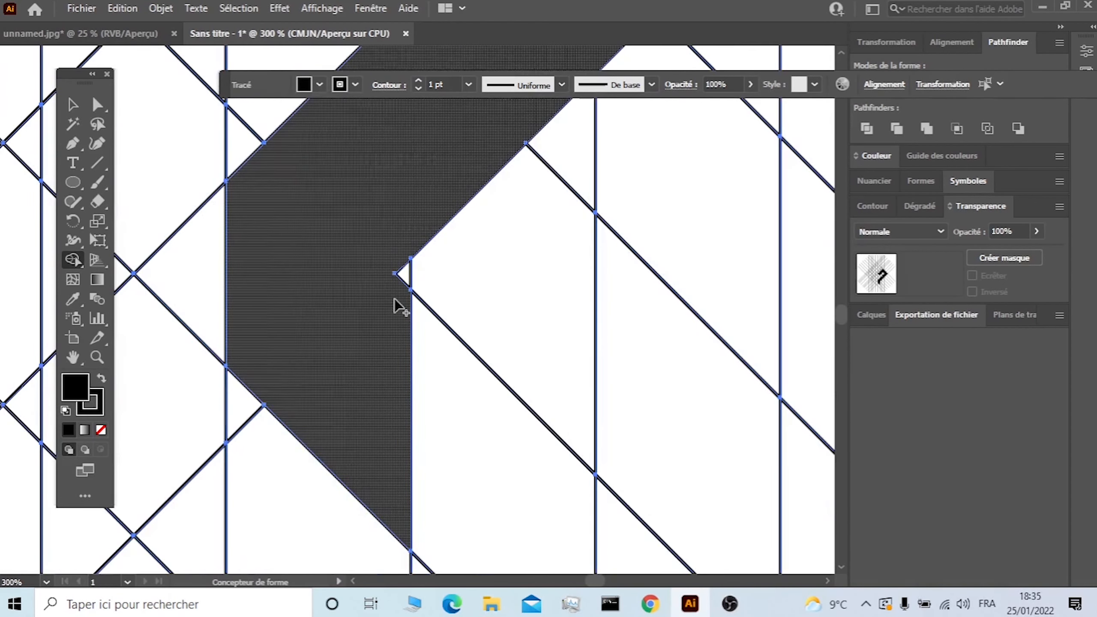
{"action": "left_click_drag", "start_coordinate": [395, 299], "coordinate": [404, 276]}
- Merge the leftover triangles along the inner edge of the hook's long diagonal arm into the black shape
{"action": "scroll", "coordinate": [324, 332], "scroll_direction": "up", "scroll_amount": 3}
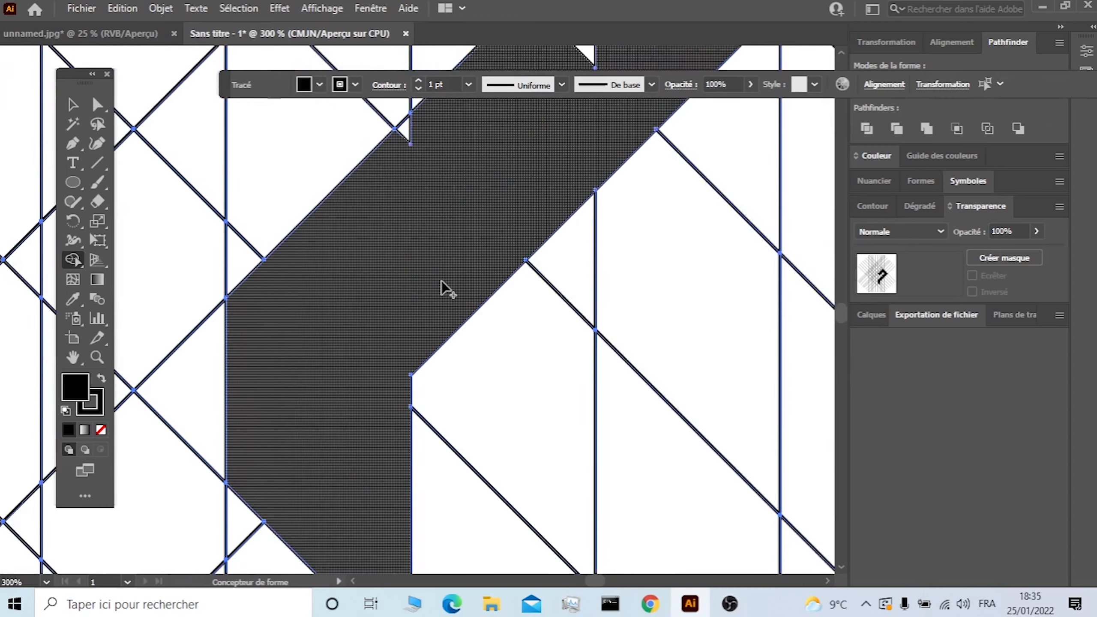
{"action": "scroll", "coordinate": [428, 242], "scroll_direction": "up", "scroll_amount": 2}
{"action": "left_click", "coordinate": [406, 196]}
{"action": "scroll", "coordinate": [588, 277], "scroll_direction": "up", "scroll_amount": 2}
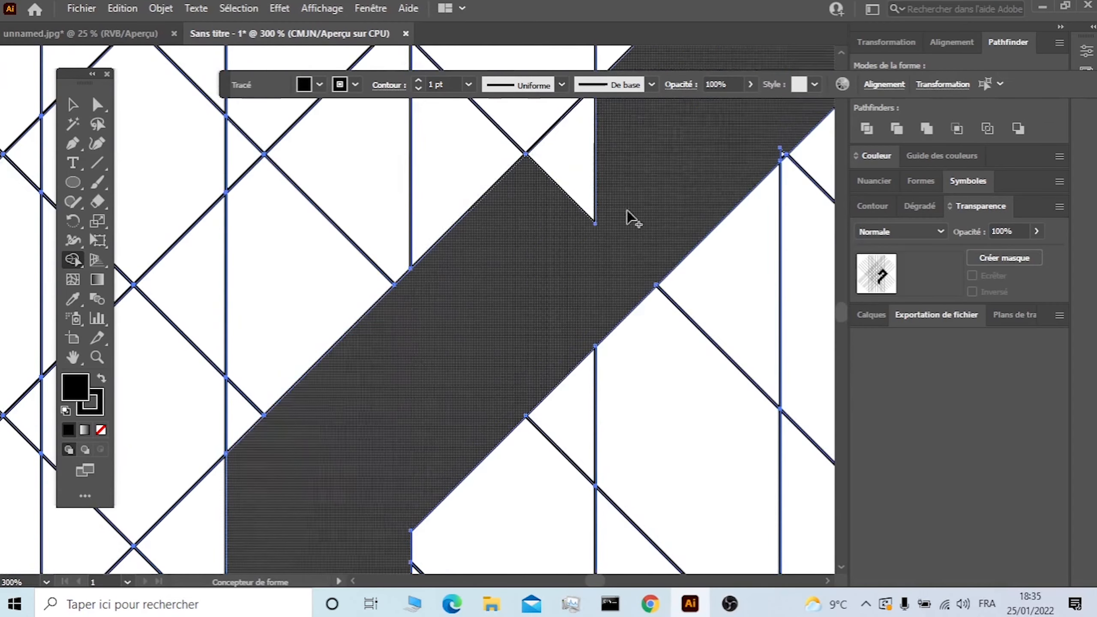
{"action": "left_click", "coordinate": [574, 194]}
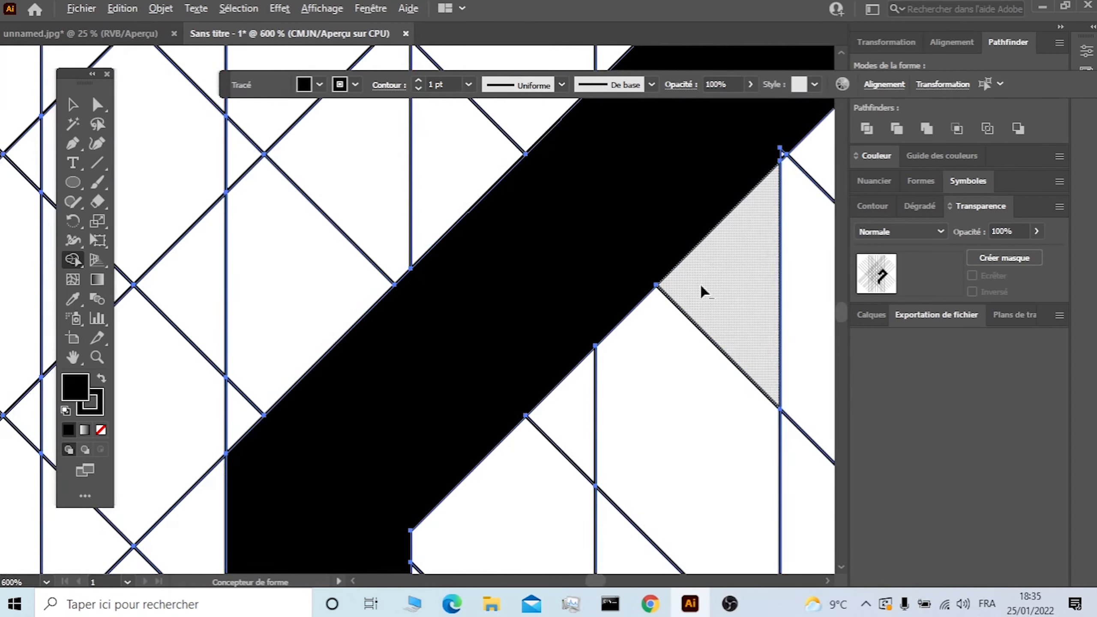
- Merge the tiny leftover triangle on the outer lower edge of the hook's diagonal arm into the shape
{"action": "scroll", "coordinate": [702, 292], "scroll_direction": "up", "scroll_amount": 3}
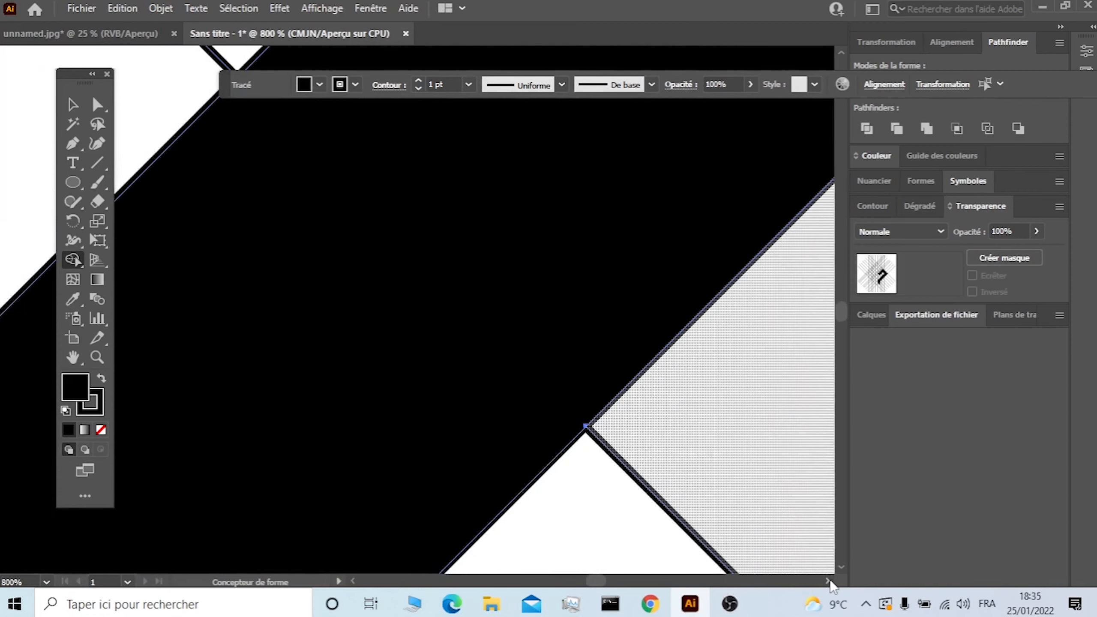
{"action": "left_click", "coordinate": [830, 581]}
{"action": "left_click", "coordinate": [829, 581]}
{"action": "left_click", "coordinate": [829, 581]}
{"action": "scroll", "coordinate": [797, 365], "scroll_direction": "up", "scroll_amount": 3}
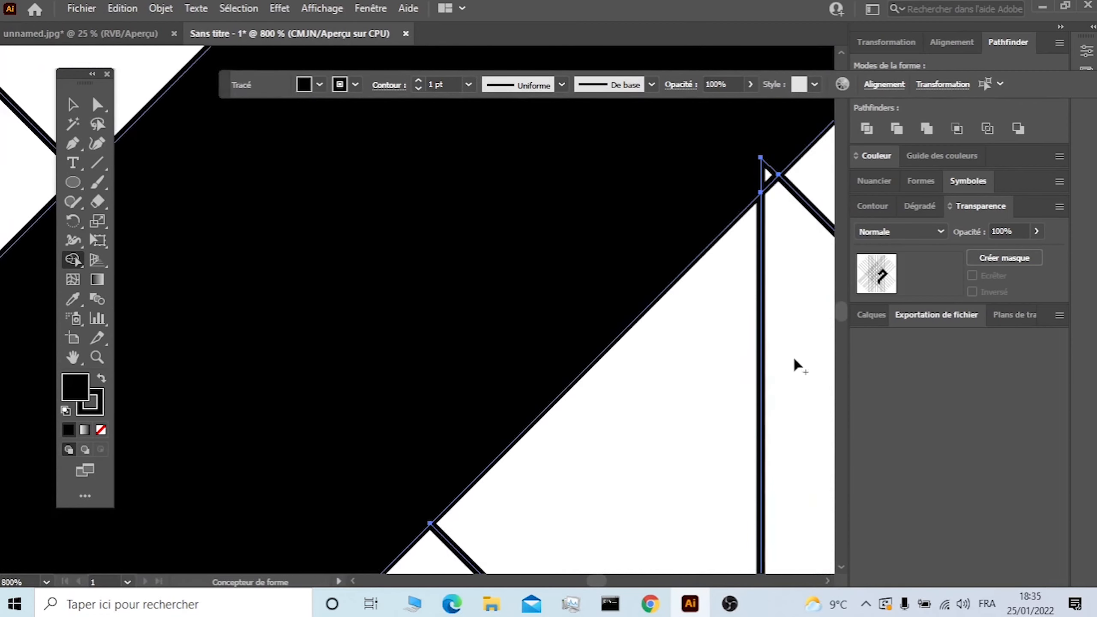
{"action": "scroll", "coordinate": [797, 365], "scroll_direction": "up", "scroll_amount": 3}
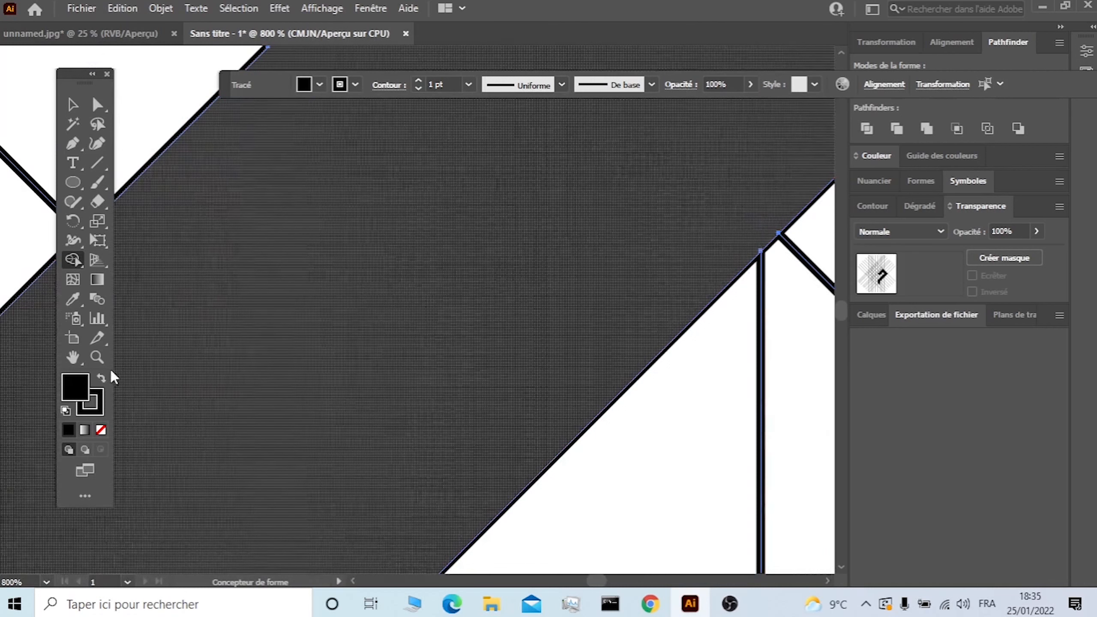
- Merge the tiny leftover triangle on the hook's upper right outer edge into the shape
{"action": "left_click", "coordinate": [81, 357]}
{"action": "mouse_move", "coordinate": [682, 156]}
{"action": "left_mouse_down"}
{"action": "mouse_move", "coordinate": [449, 382]}
{"action": "mouse_move", "coordinate": [635, 205]}
{"action": "mouse_move", "coordinate": [468, 425]}
{"action": "left_mouse_up"}
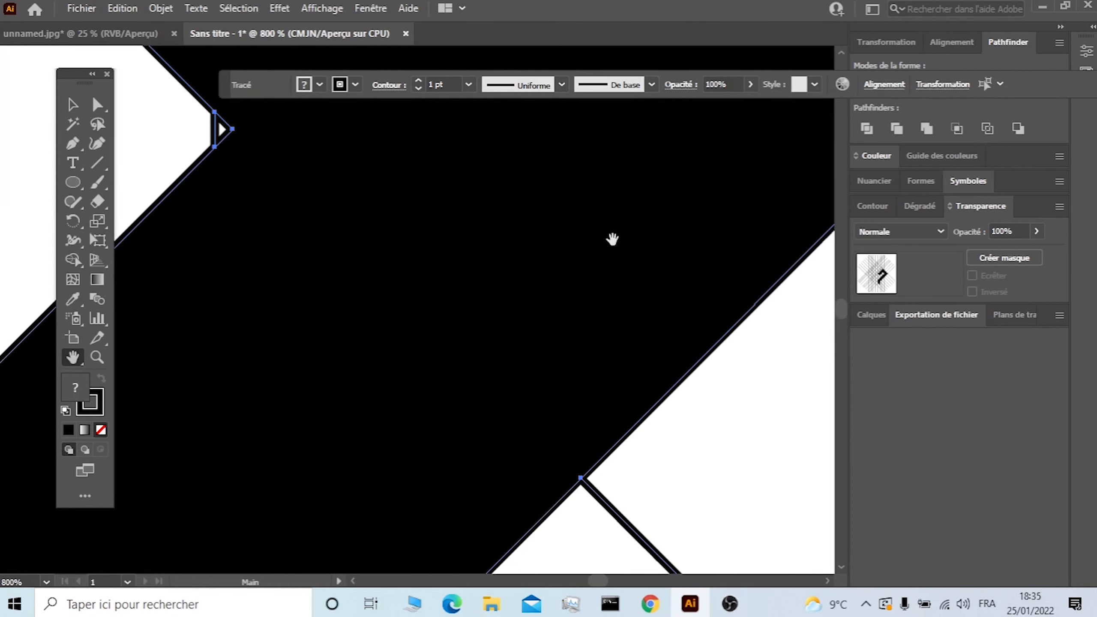
{"action": "scroll", "coordinate": [613, 239], "scroll_direction": "down", "scroll_amount": 1, "text": "alt"}
{"action": "mouse_move", "coordinate": [615, 154]}
{"action": "left_mouse_down"}
{"action": "mouse_move", "coordinate": [590, 297]}
{"action": "mouse_move", "coordinate": [597, 341]}
{"action": "left_mouse_up"}
{"action": "mouse_move", "coordinate": [429, 220]}
{"action": "left_mouse_down"}
{"action": "mouse_move", "coordinate": [529, 422]}
{"action": "mouse_move", "coordinate": [615, 523]}
{"action": "left_mouse_up"}
{"action": "left_click_drag", "start_coordinate": [370, 229], "coordinate": [384, 289]}
{"action": "left_click_drag", "start_coordinate": [275, 263], "coordinate": [296, 342]}
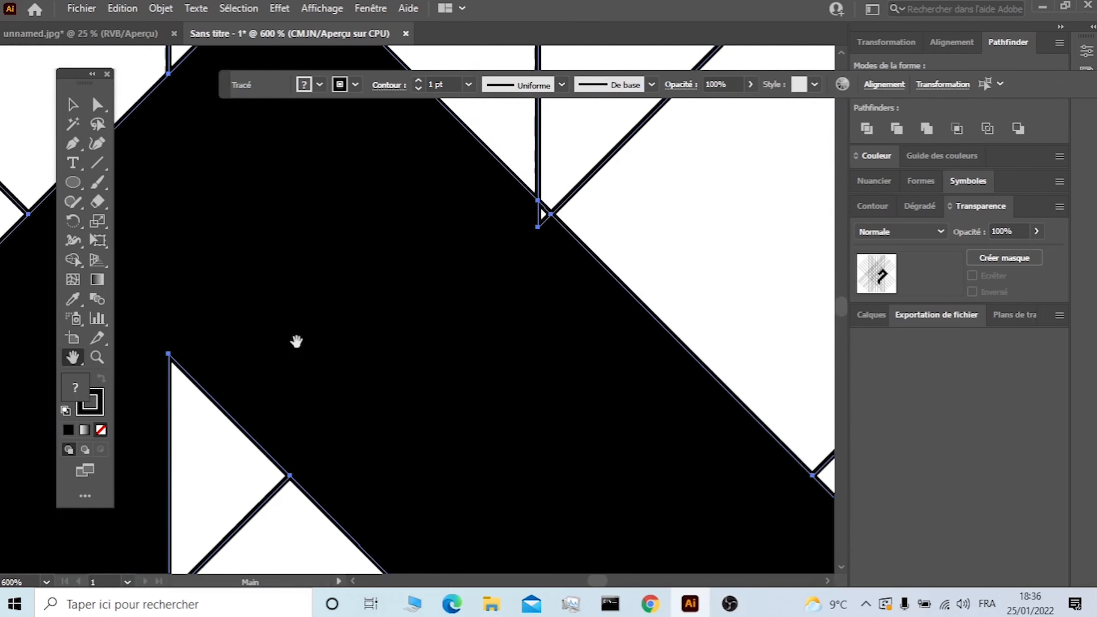
{"action": "left_click", "coordinate": [68, 264]}
{"action": "left_click_drag", "start_coordinate": [557, 226], "coordinate": [543, 218]}
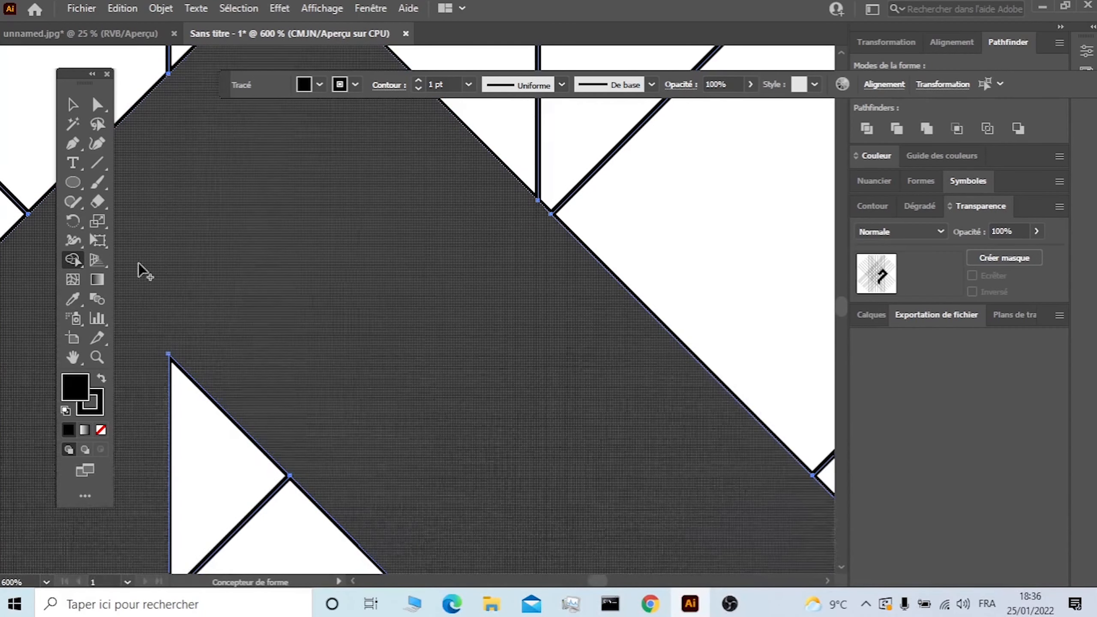
- Merge the triangular cell at the top of the hook's inner opening and the sliver on its upper left edge into the shape
{"action": "left_click", "coordinate": [74, 361]}
{"action": "left_click_drag", "start_coordinate": [296, 197], "coordinate": [580, 235]}
{"action": "left_click_drag", "start_coordinate": [351, 503], "coordinate": [404, 282]}
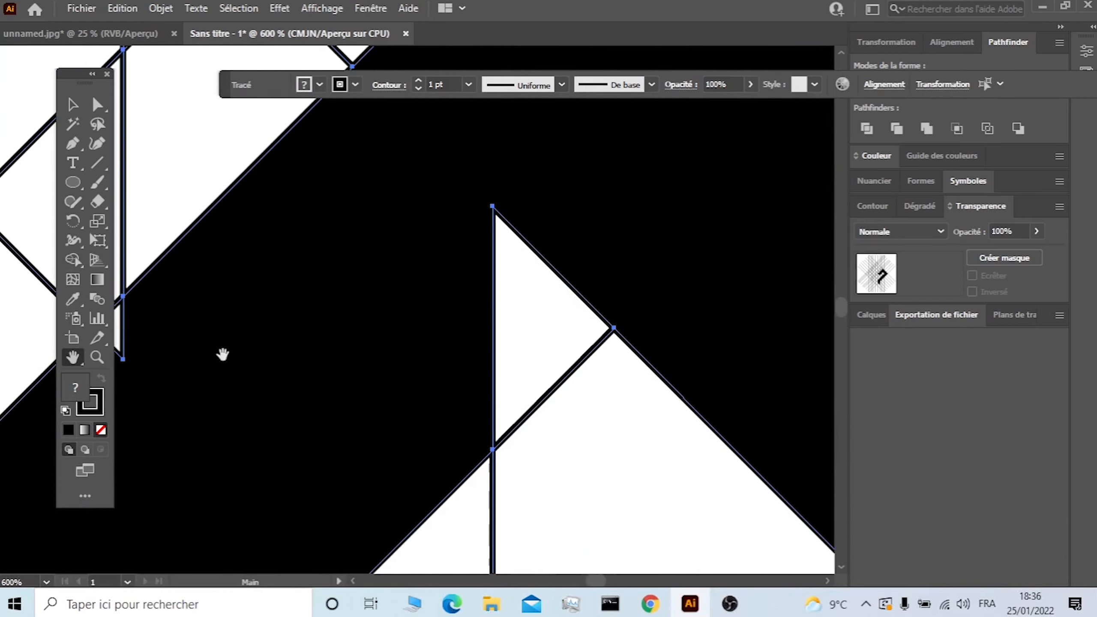
{"action": "left_click", "coordinate": [74, 260]}
{"action": "left_click_drag", "start_coordinate": [583, 233], "coordinate": [501, 303]}
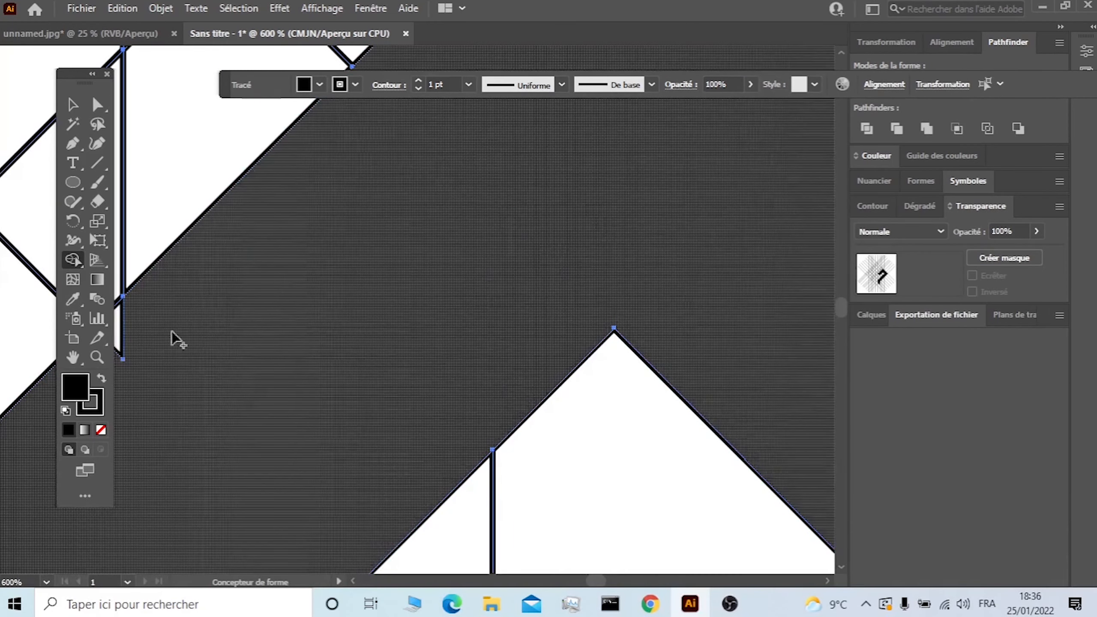
{"action": "left_click", "coordinate": [121, 333]}
- Merge the grid cells into a diagonal bar with a bent lower end, forming the fist's left side opposite the hook
{"action": "left_click", "coordinate": [72, 357]}
{"action": "left_click_drag", "start_coordinate": [195, 385], "coordinate": [481, 268]}
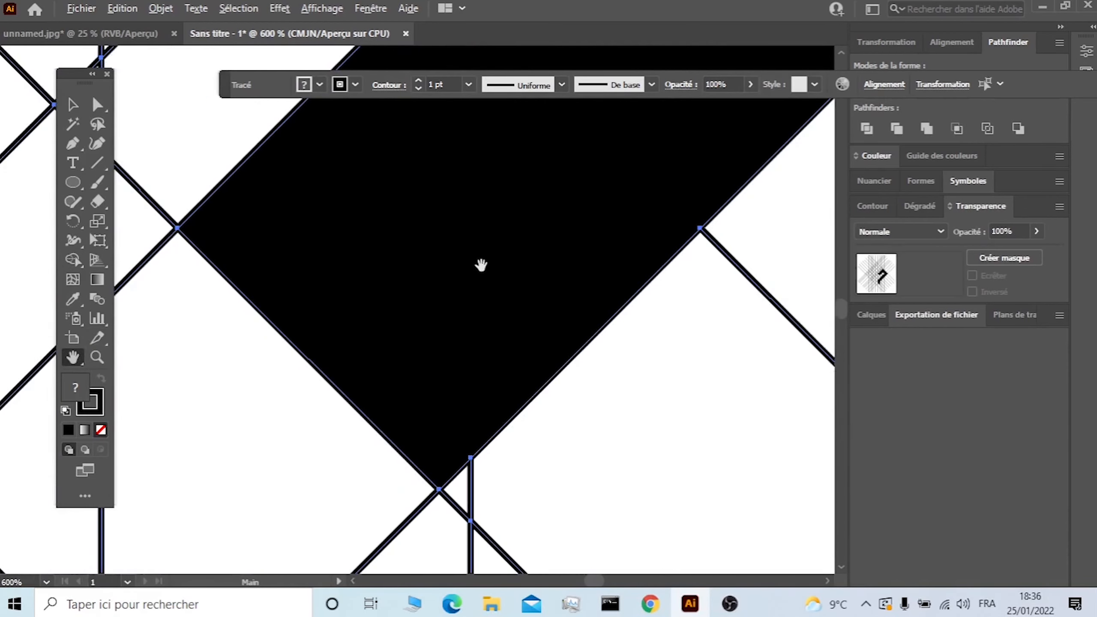
{"action": "scroll", "coordinate": [480, 269], "scroll_direction": "down", "scroll_amount": 3}
{"action": "scroll", "coordinate": [480, 268], "scroll_direction": "down", "scroll_amount": 2}
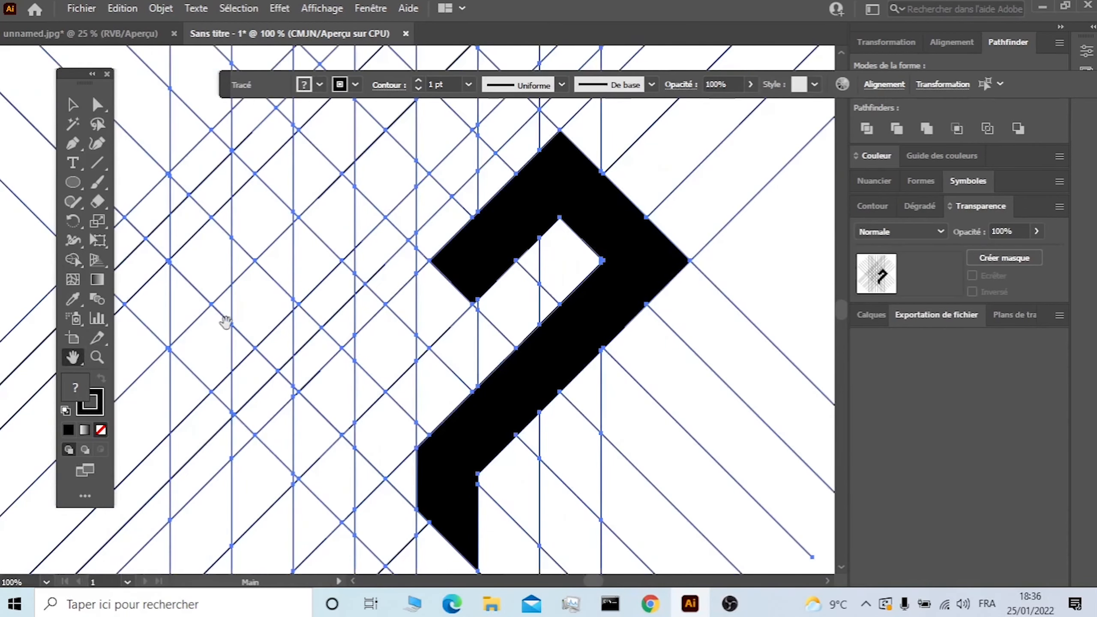
{"action": "scroll", "coordinate": [224, 322], "scroll_direction": "down", "scroll_amount": 1}
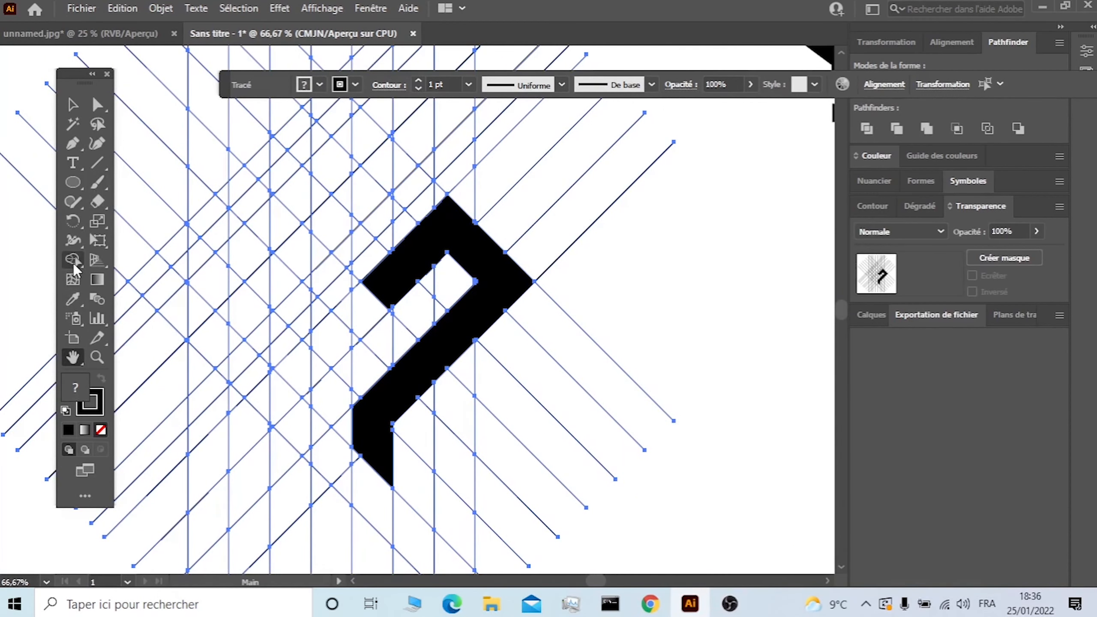
{"action": "left_click", "coordinate": [73, 260]}
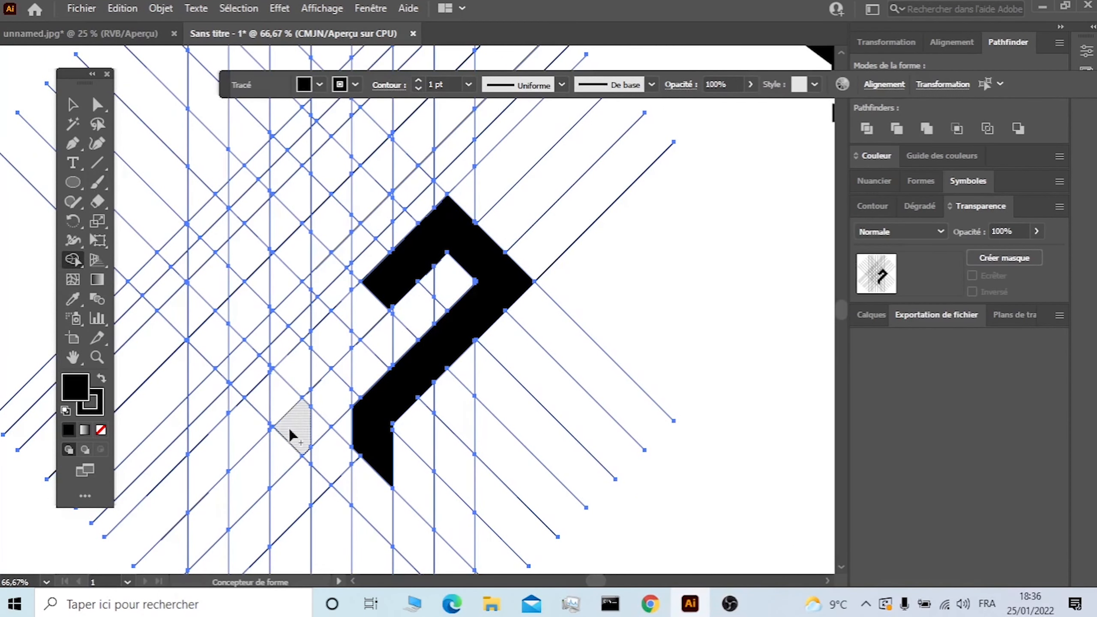
{"action": "mouse_move", "coordinate": [285, 457]}
{"action": "left_mouse_down"}
{"action": "mouse_move", "coordinate": [294, 428]}
{"action": "mouse_move", "coordinate": [282, 407]}
{"action": "mouse_move", "coordinate": [175, 293]}
{"action": "left_mouse_up"}
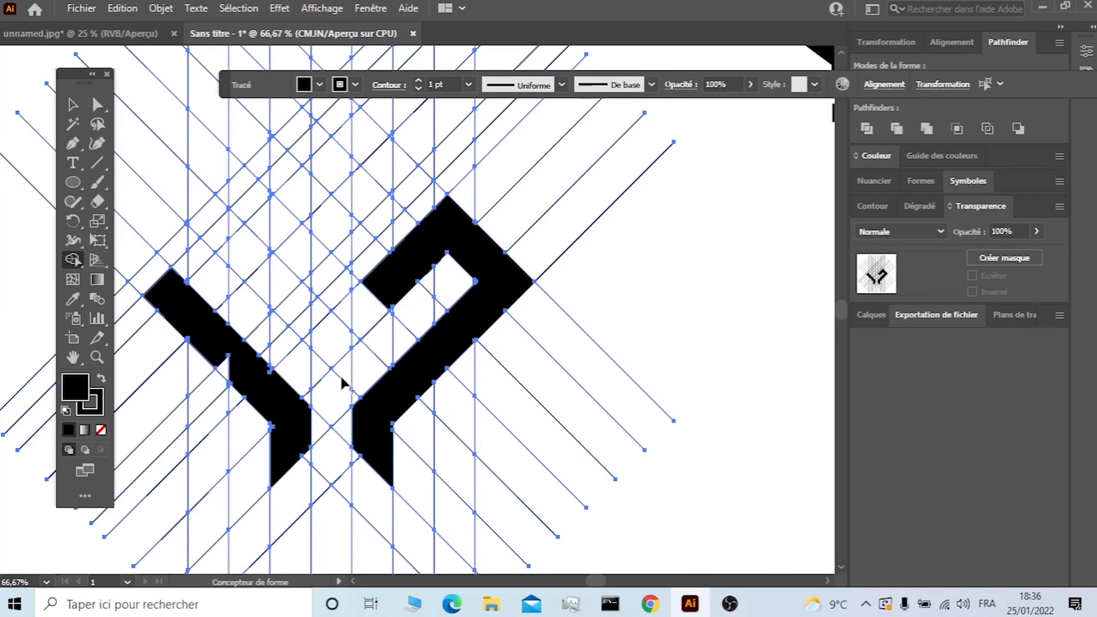
- Merge the small leftover triangle near the outer end of the left diagonal bar into the bar
{"action": "scroll", "coordinate": [341, 382], "scroll_direction": "down", "scroll_amount": 2}
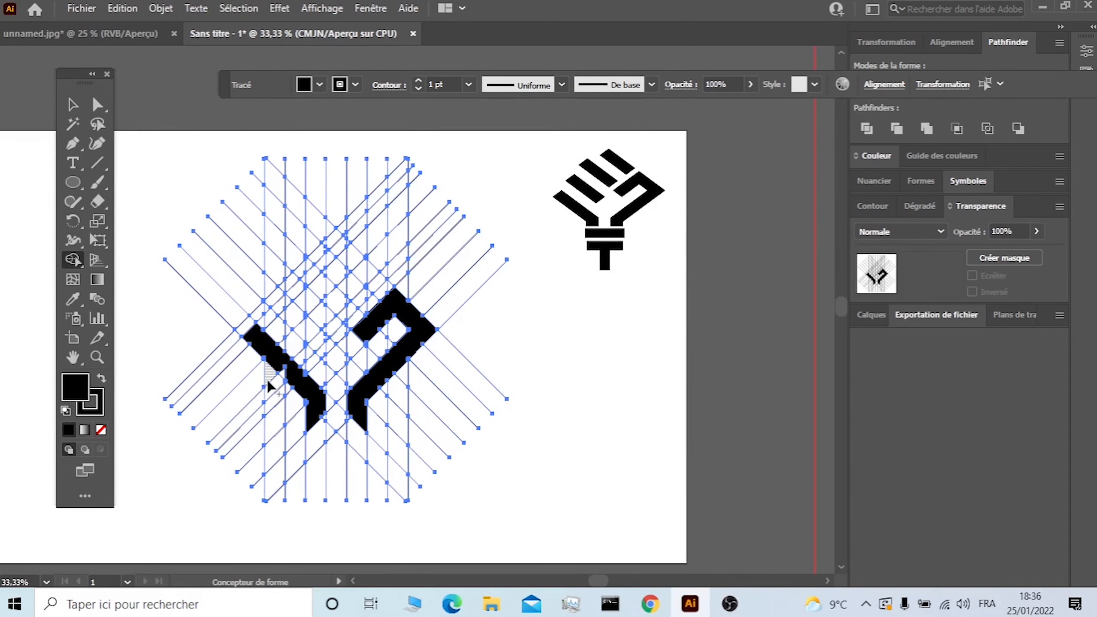
{"action": "scroll", "coordinate": [267, 384], "scroll_direction": "down", "scroll_amount": 1}
{"action": "scroll", "coordinate": [285, 380], "scroll_direction": "up", "scroll_amount": 5}
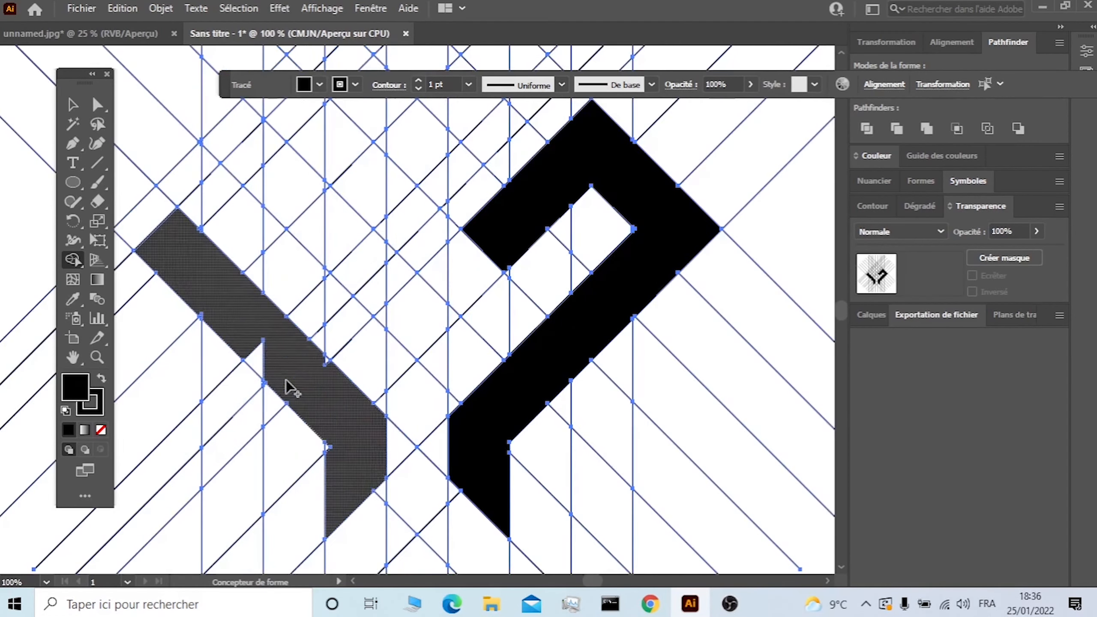
{"action": "scroll", "coordinate": [186, 318], "scroll_direction": "up", "scroll_amount": 2}
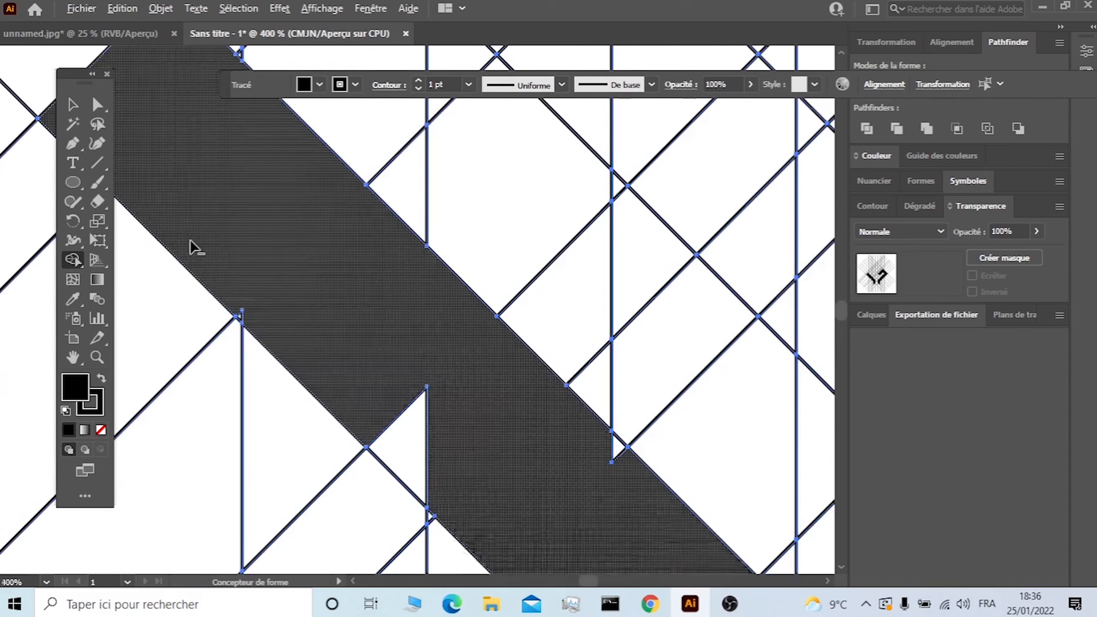
{"action": "scroll", "coordinate": [191, 241], "scroll_direction": "up", "scroll_amount": 3}
{"action": "left_click", "coordinate": [73, 357]}
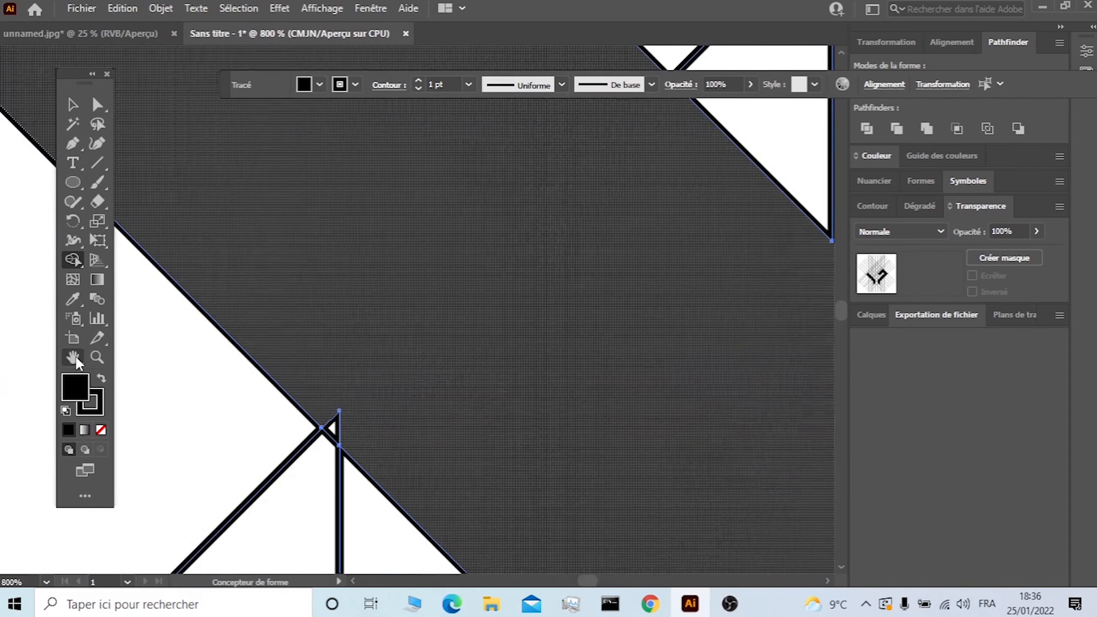
{"action": "left_click_drag", "start_coordinate": [220, 134], "coordinate": [514, 563]}
{"action": "left_click_drag", "start_coordinate": [446, 402], "coordinate": [252, 300]}
{"action": "left_click_drag", "start_coordinate": [453, 461], "coordinate": [391, 287]}
{"action": "left_click", "coordinate": [72, 260]}
{"action": "left_click_drag", "start_coordinate": [277, 353], "coordinate": [251, 345]}
- Merge the triangular notch on the left bar's lower edge and the leftover triangle on its upper edge into the bar
{"action": "scroll", "coordinate": [604, 365], "scroll_direction": "down", "scroll_amount": 1}
{"action": "scroll", "coordinate": [604, 365], "scroll_direction": "down", "scroll_amount": 1}
{"action": "left_click_drag", "start_coordinate": [603, 365], "coordinate": [732, 490]}
{"action": "left_click", "coordinate": [72, 357]}
{"action": "left_click_drag", "start_coordinate": [684, 307], "coordinate": [443, 326]}
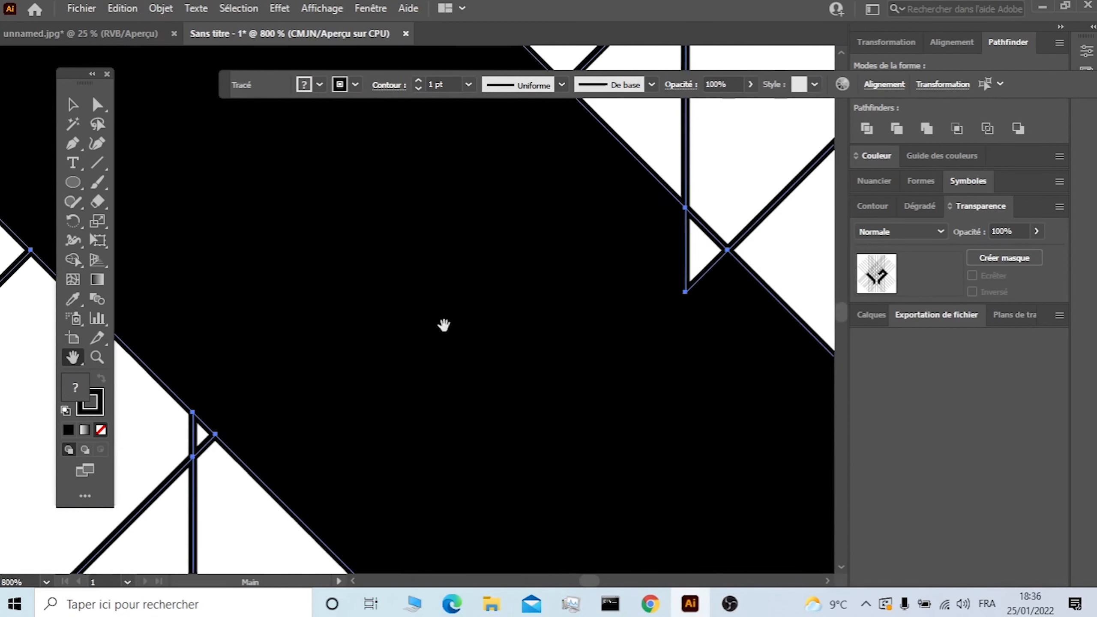
{"action": "left_click", "coordinate": [72, 260]}
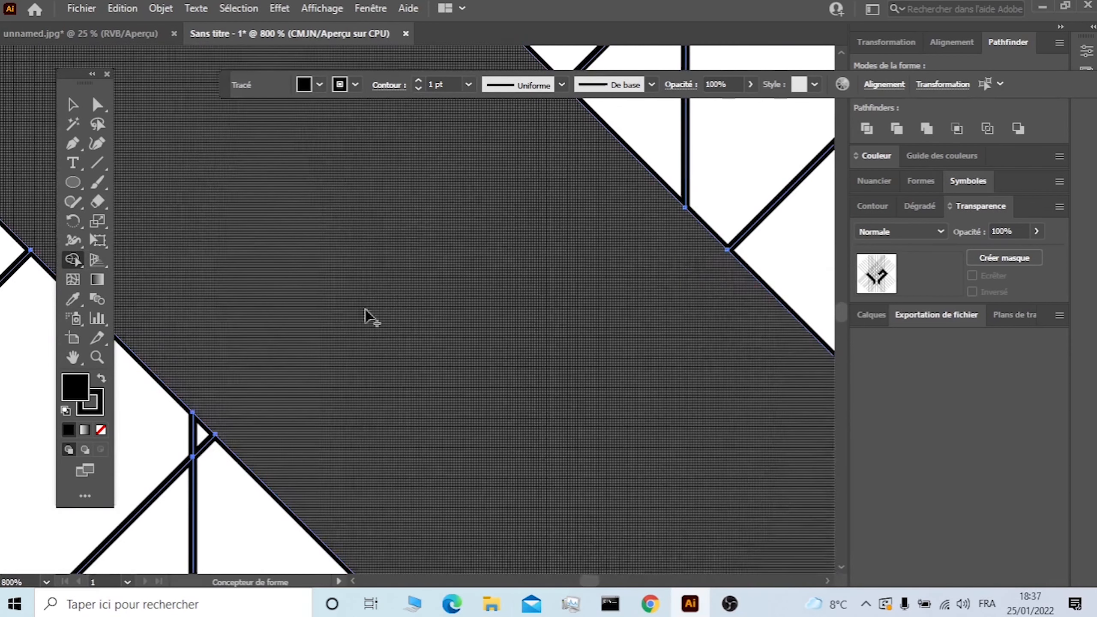
{"action": "left_click", "coordinate": [166, 336]}
- Merge the small leftover triangle at the inner corner of the left bar's bend into the shape
{"action": "left_click", "coordinate": [72, 357]}
{"action": "left_click_drag", "start_coordinate": [597, 458], "coordinate": [519, 285]}
{"action": "scroll", "coordinate": [518, 284], "scroll_direction": "down", "scroll_amount": 1, "text": "alt"}
{"action": "scroll", "coordinate": [518, 284], "scroll_direction": "down", "scroll_amount": 2, "text": "alt"}
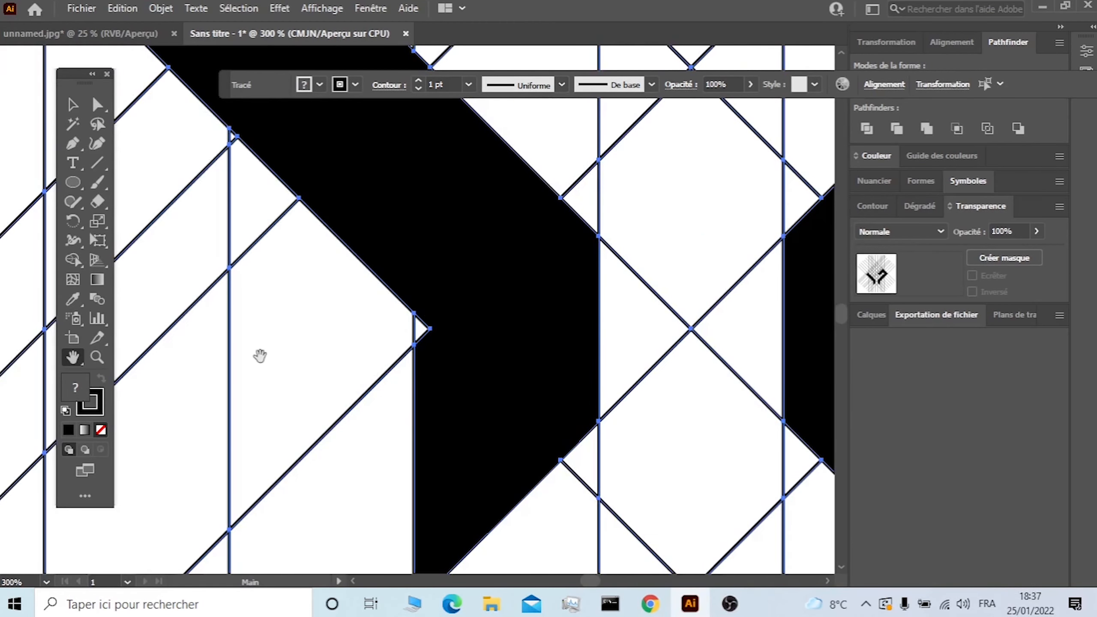
{"action": "scroll", "coordinate": [415, 356], "scroll_direction": "down", "scroll_amount": 2, "text": "alt"}
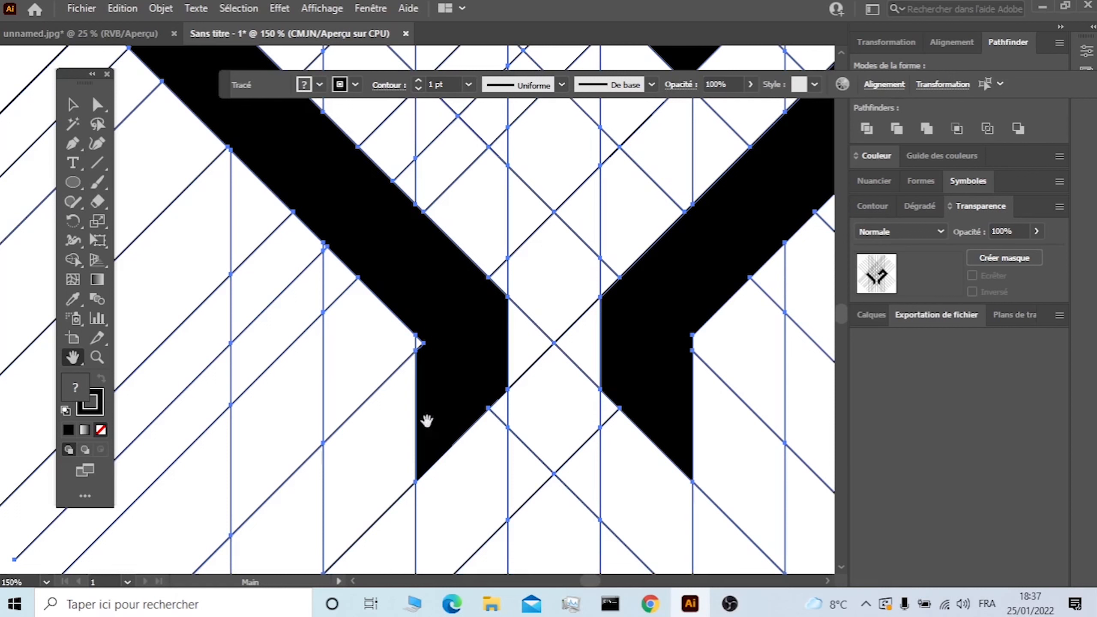
{"action": "left_click", "coordinate": [75, 260]}
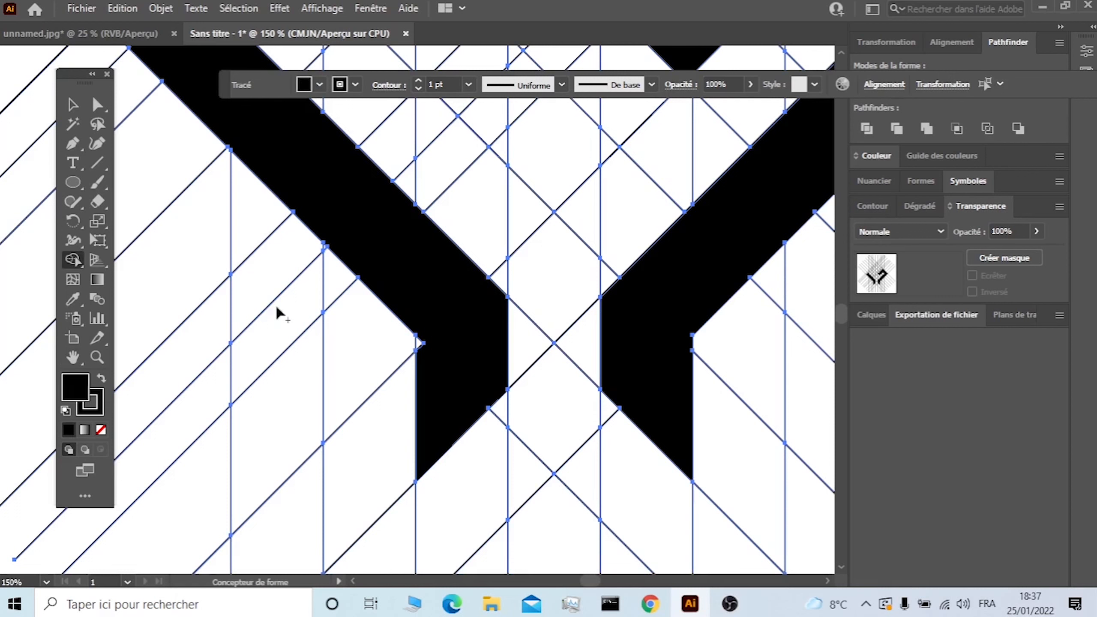
{"action": "left_click", "coordinate": [421, 346]}
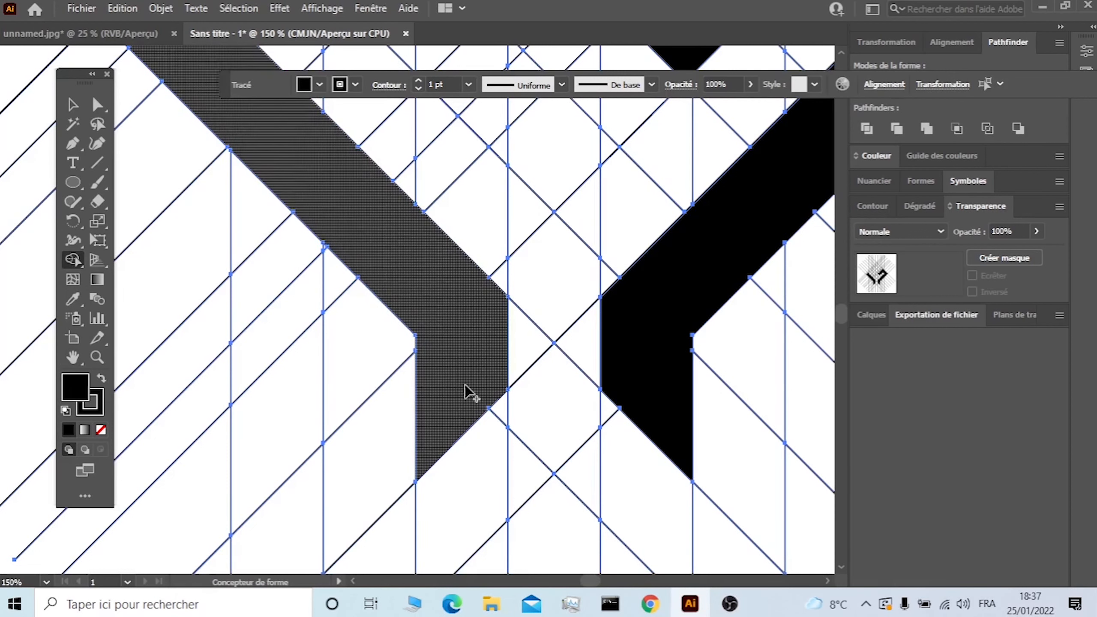
- Merge the grid cells above the hook's upper left edge into a falling diagonal finger bar
{"action": "scroll", "coordinate": [534, 360], "scroll_direction": "down", "scroll_amount": 2}
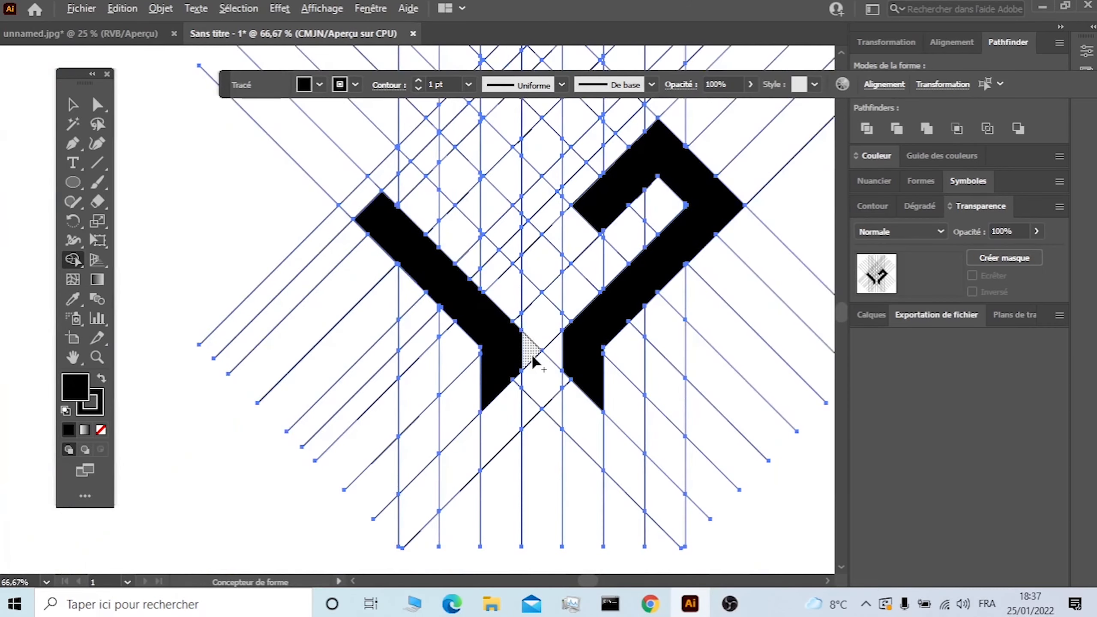
{"action": "scroll", "coordinate": [552, 365], "scroll_direction": "up", "scroll_amount": 6}
{"action": "scroll", "coordinate": [635, 311], "scroll_direction": "up", "scroll_amount": 2}
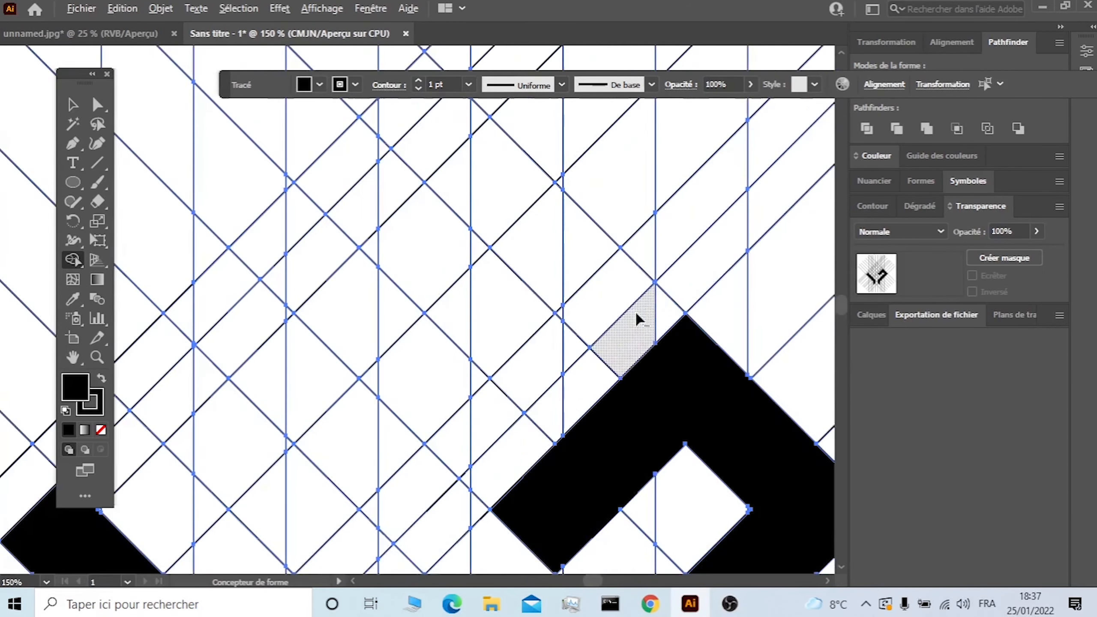
{"action": "left_click_drag", "start_coordinate": [611, 300], "coordinate": [415, 127]}
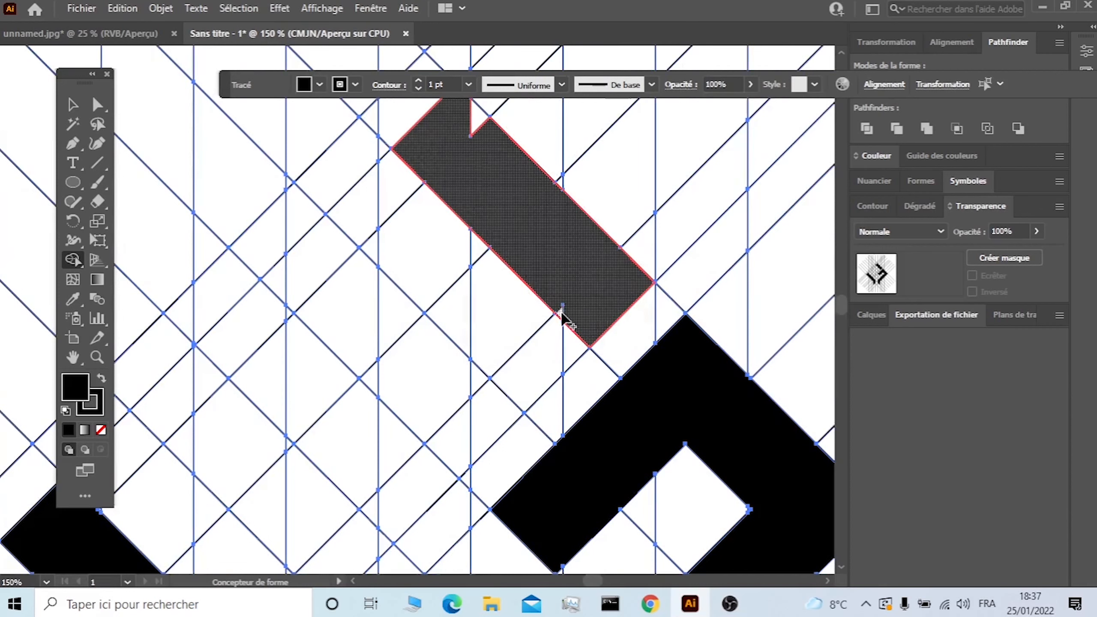
- Merge the leftover slivers and notch along the edges of the finger bar above the hook into the bar
{"action": "scroll", "coordinate": [603, 302], "scroll_direction": "up", "scroll_amount": 2}
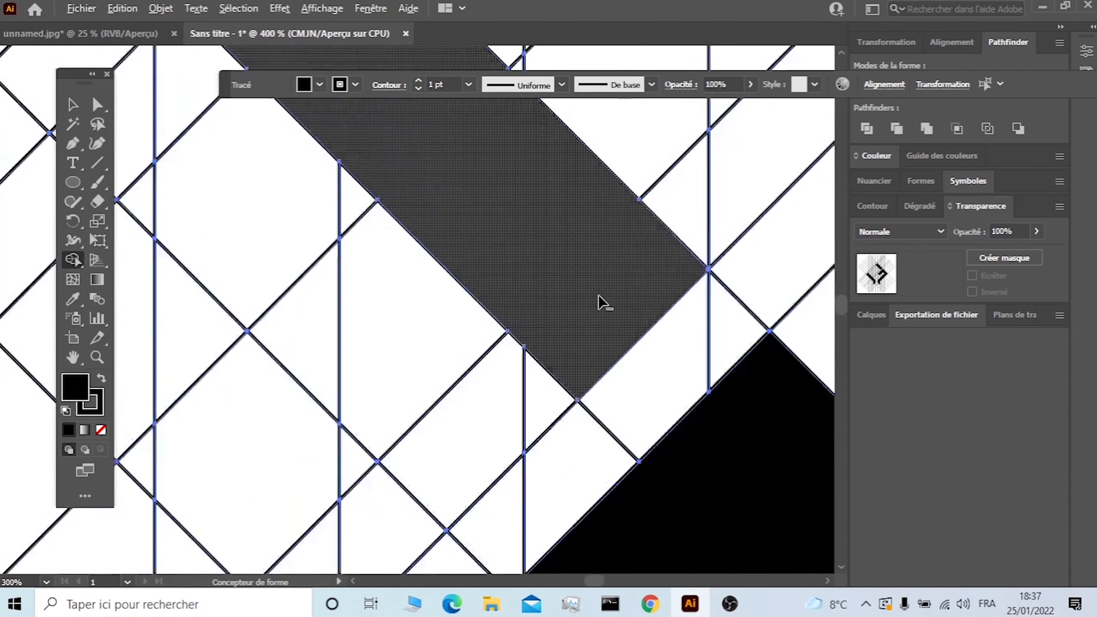
{"action": "scroll", "coordinate": [603, 303], "scroll_direction": "up", "scroll_amount": 2}
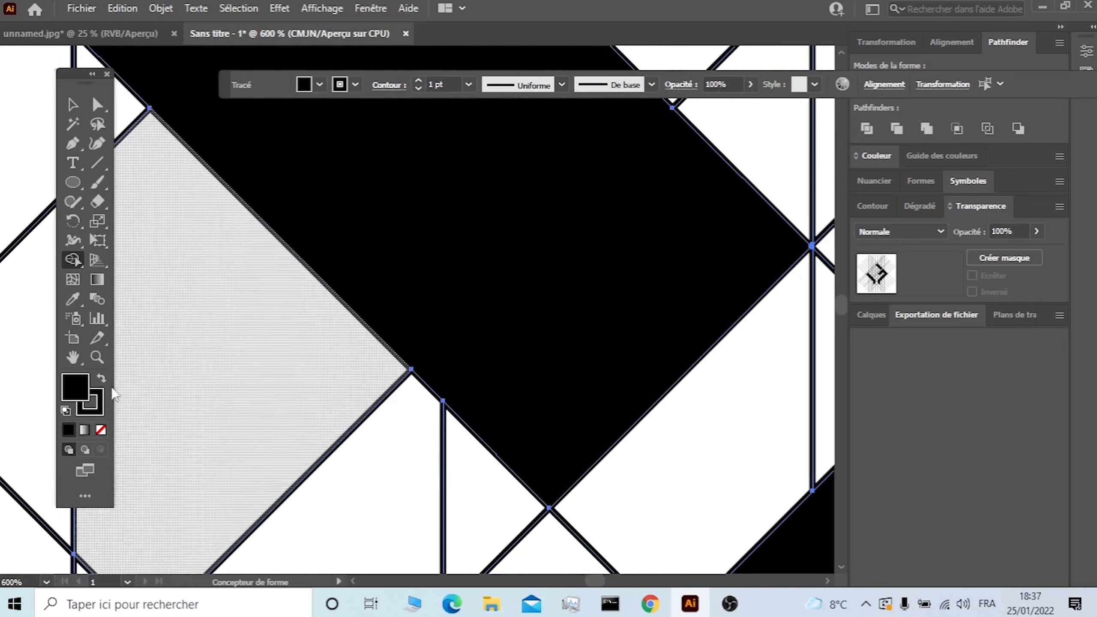
{"action": "key", "text": "space"}
{"action": "left_click_drag", "start_coordinate": [276, 168], "coordinate": [458, 555]}
{"action": "left_click_drag", "start_coordinate": [207, 156], "coordinate": [442, 233]}
{"action": "scroll", "coordinate": [442, 232], "scroll_direction": "down", "scroll_amount": 4}
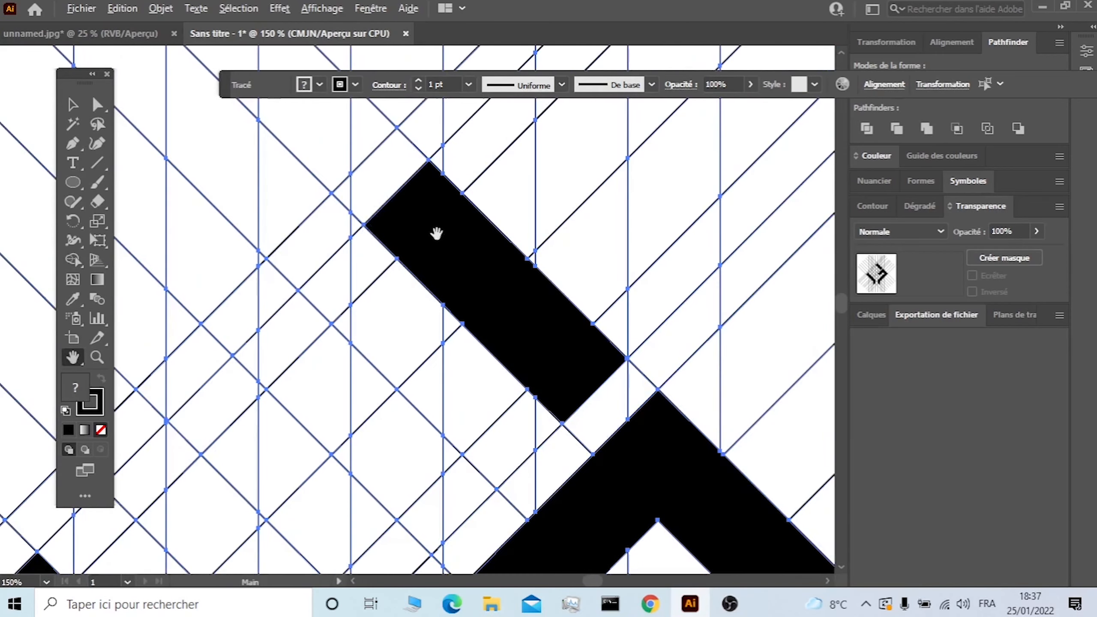
{"action": "scroll", "coordinate": [375, 326], "scroll_direction": "down", "scroll_amount": 5}
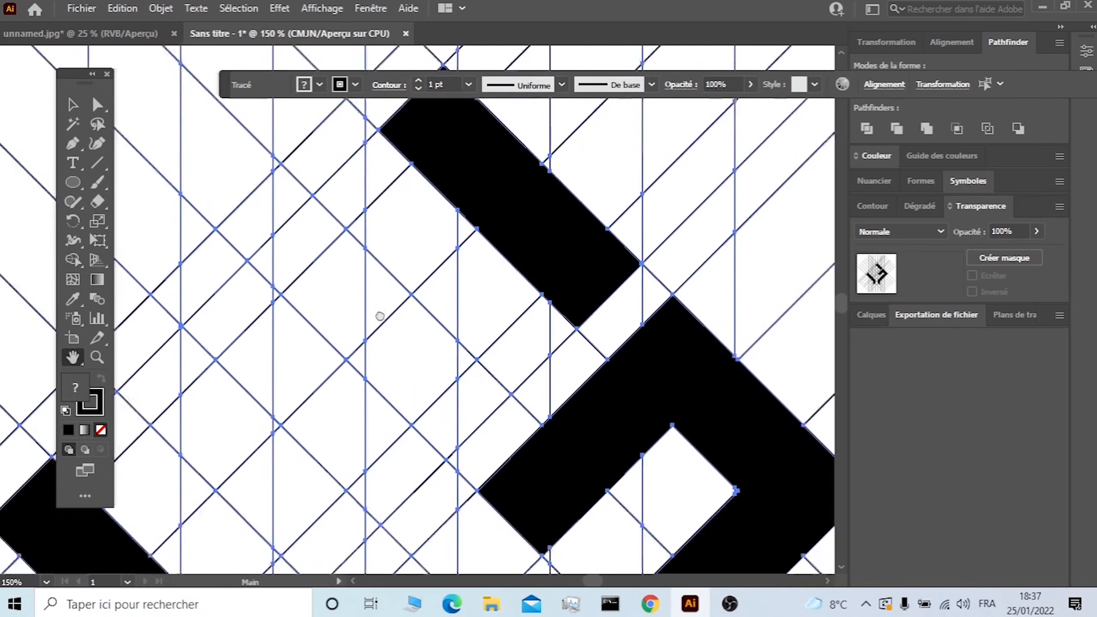
- Merge the grid cells between the top finger bar and the left bar into a second falling diagonal finger bar with Shape Builder
{"action": "left_click", "coordinate": [77, 264]}
{"action": "mouse_move", "coordinate": [480, 358]}
{"action": "left_mouse_down"}
{"action": "mouse_move", "coordinate": [458, 332]}
{"action": "mouse_move", "coordinate": [470, 303]}
{"action": "mouse_move", "coordinate": [379, 294]}
{"action": "mouse_move", "coordinate": [393, 270]}
{"action": "left_mouse_up"}
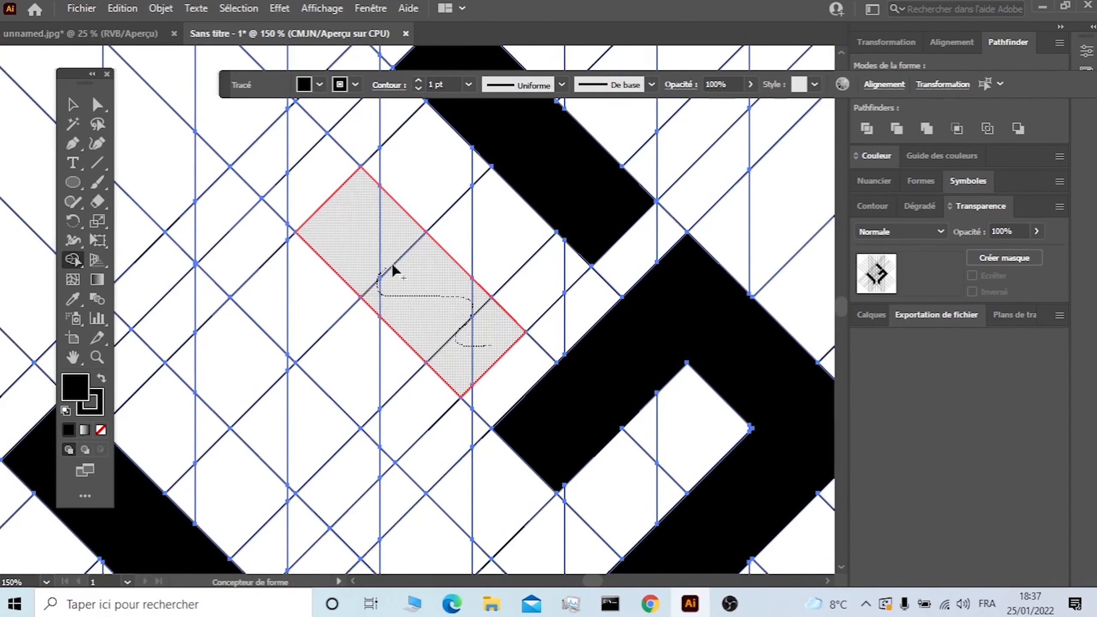
{"action": "mouse_move", "coordinate": [325, 221]}
{"action": "left_mouse_down"}
{"action": "mouse_move", "coordinate": [313, 166]}
{"action": "mouse_move", "coordinate": [274, 155]}
{"action": "mouse_move", "coordinate": [315, 233]}
{"action": "left_mouse_up"}
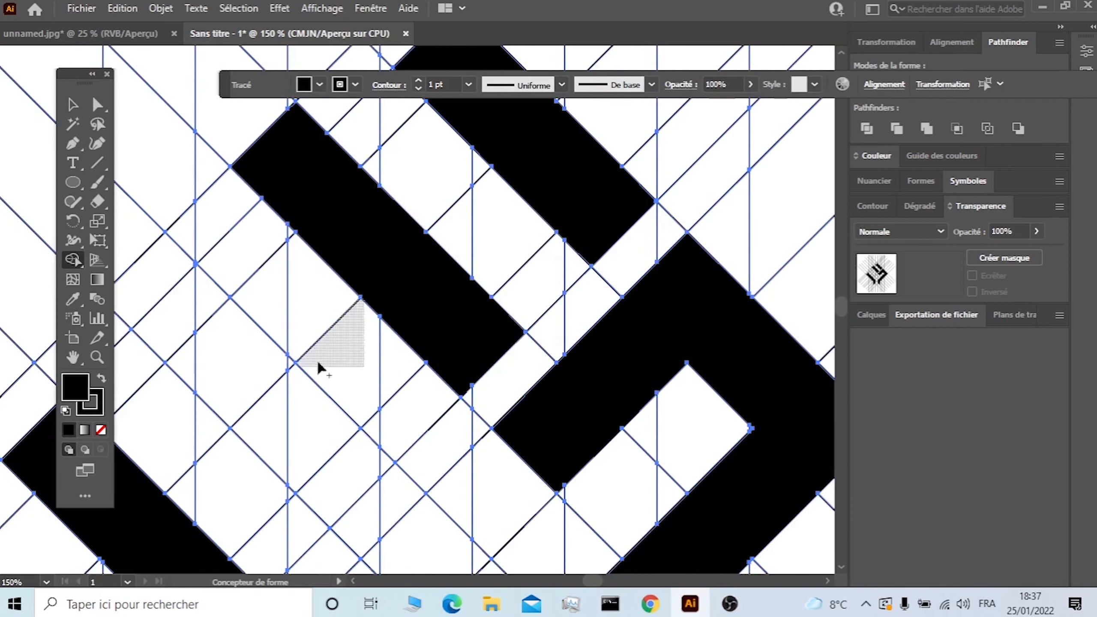
- Merge the cells beside the left bar into a third diagonal finger bar, including the notches along both its edges
{"action": "mouse_move", "coordinate": [376, 501]}
{"action": "left_mouse_down"}
{"action": "mouse_move", "coordinate": [387, 472]}
{"action": "mouse_move", "coordinate": [301, 457]}
{"action": "mouse_move", "coordinate": [254, 394]}
{"action": "left_mouse_up"}
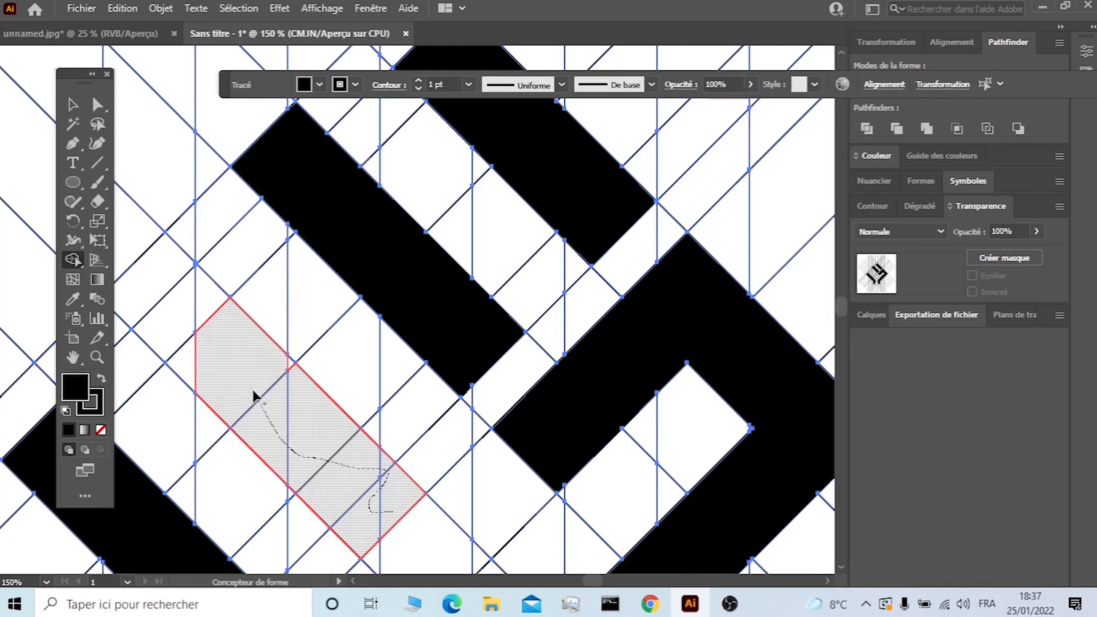
{"action": "mouse_move", "coordinate": [218, 335]}
{"action": "left_mouse_down"}
{"action": "mouse_move", "coordinate": [181, 323]}
{"action": "mouse_move", "coordinate": [189, 341]}
{"action": "left_mouse_up"}
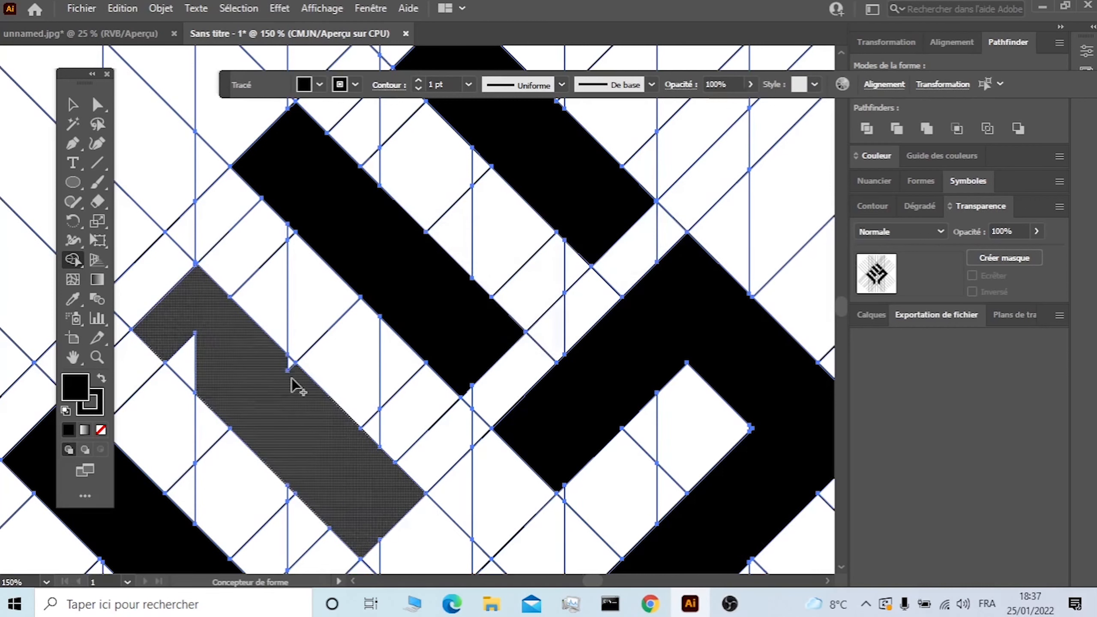
{"action": "left_click", "coordinate": [289, 370]}
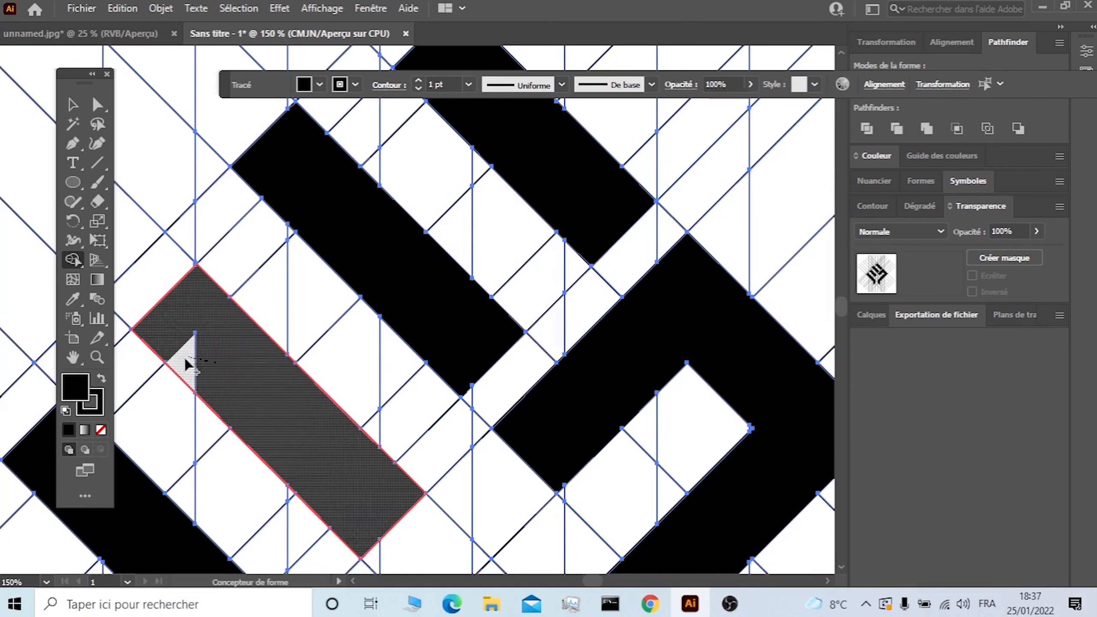
{"action": "scroll", "coordinate": [304, 325], "scroll_direction": "down", "scroll_amount": 4}
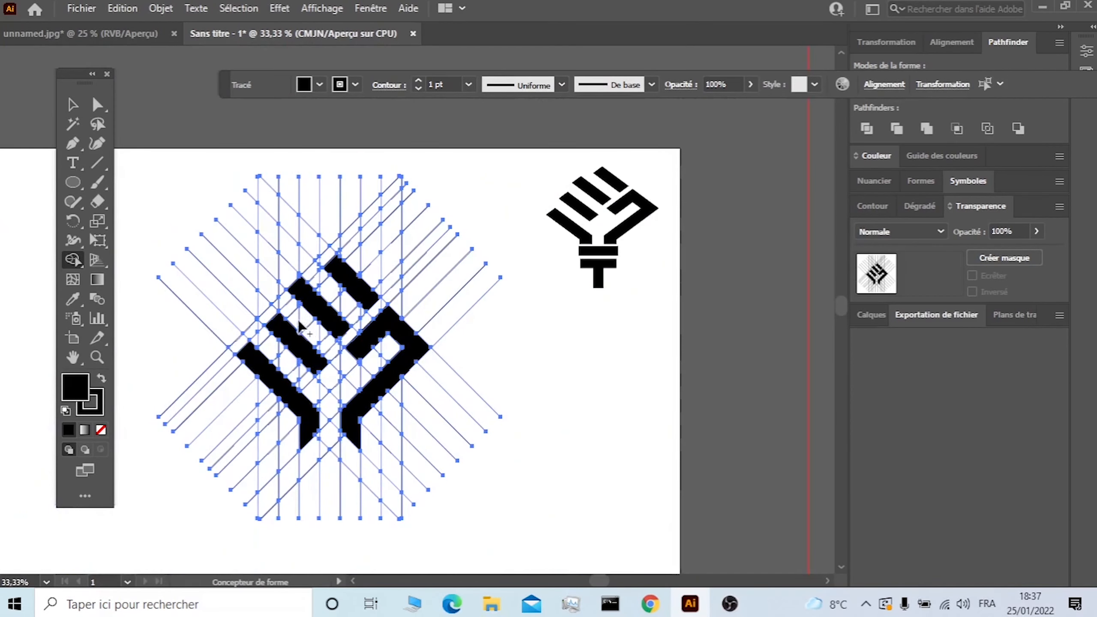
{"action": "left_click", "coordinate": [72, 105]}
{"action": "left_click", "coordinate": [584, 405]}
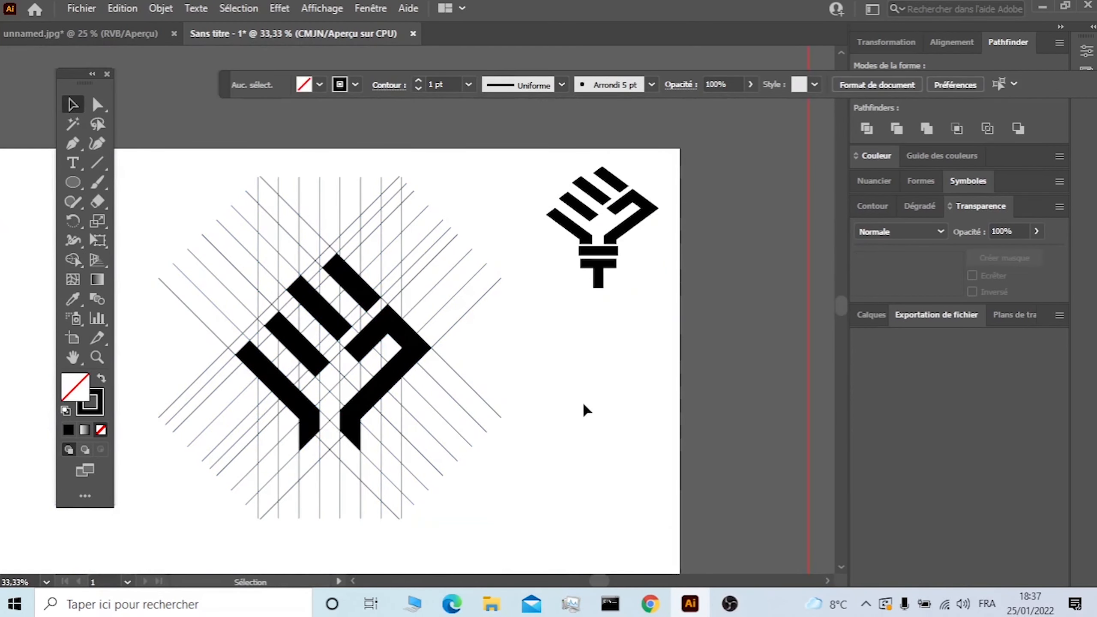
- Select the hook, the three finger bars and the left bar, and move them together off the grid, below the reference logo
{"action": "scroll", "coordinate": [345, 348], "scroll_direction": "up", "scroll_amount": 5}
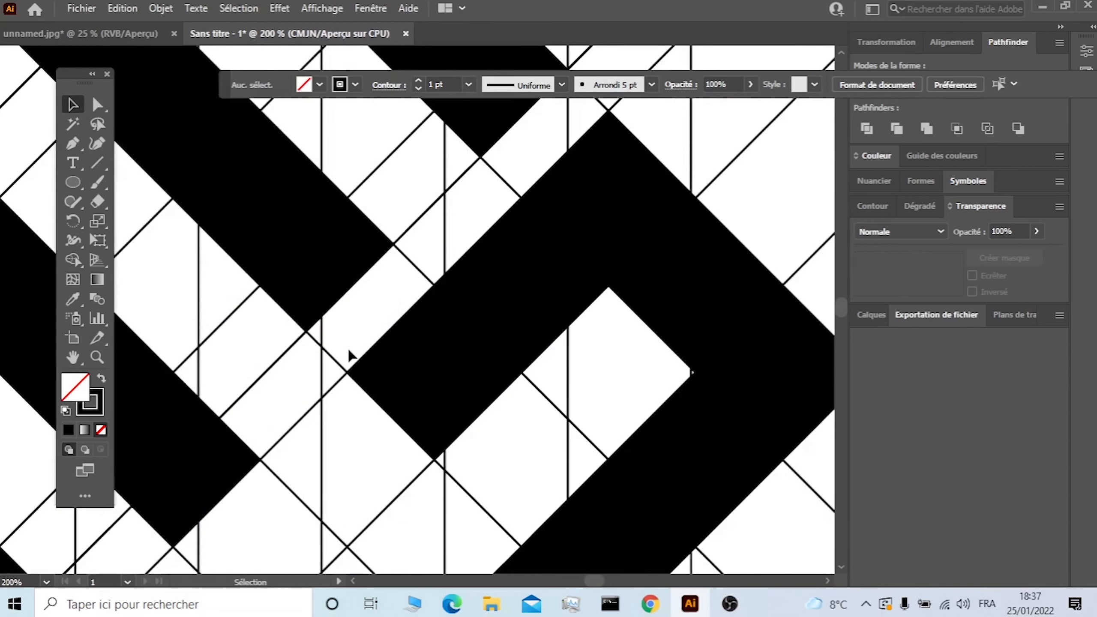
{"action": "scroll", "coordinate": [349, 355], "scroll_direction": "down", "scroll_amount": 5}
{"action": "left_click", "coordinate": [359, 289], "text": "shift"}
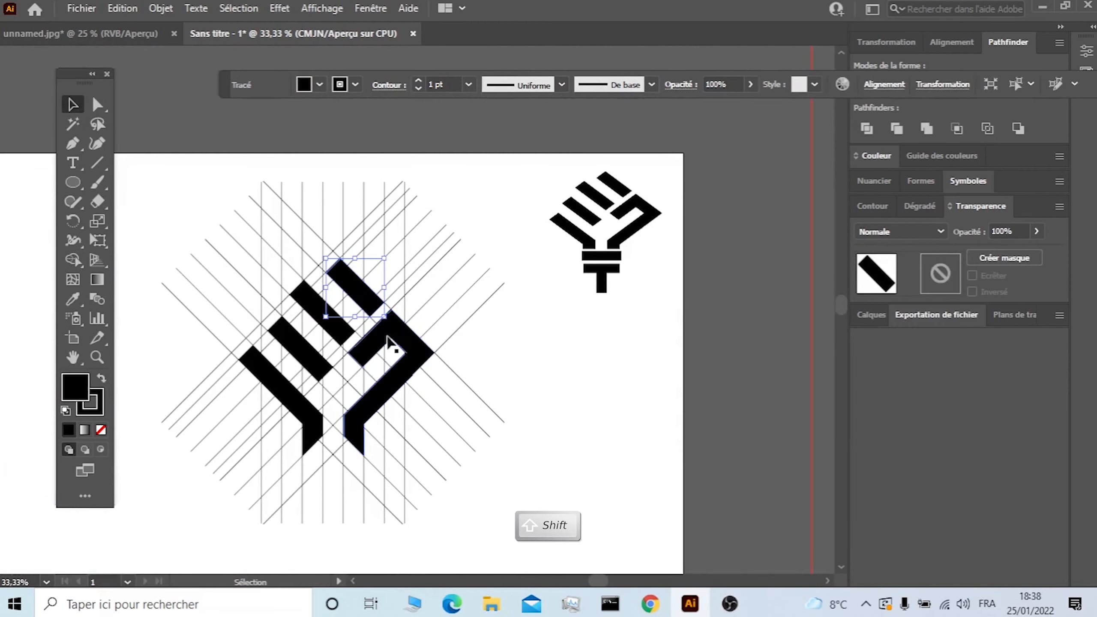
{"action": "left_click", "coordinate": [416, 357], "text": "shift"}
{"action": "left_click", "coordinate": [310, 322], "text": "shift"}
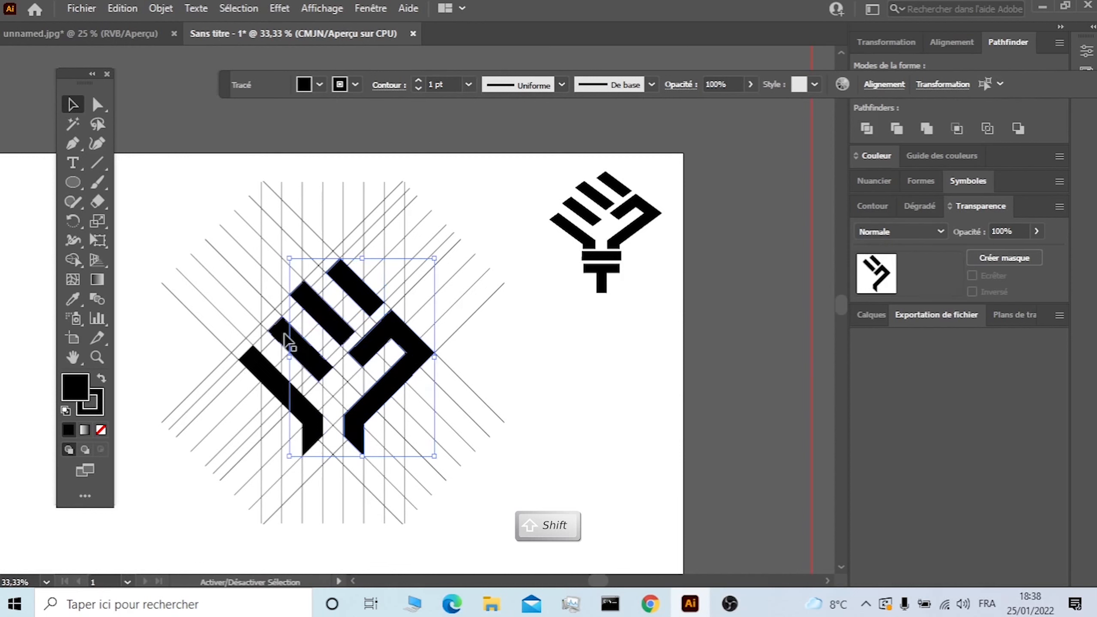
{"action": "left_click", "coordinate": [292, 348], "text": "shift"}
{"action": "left_click", "coordinate": [257, 375], "text": "shift"}
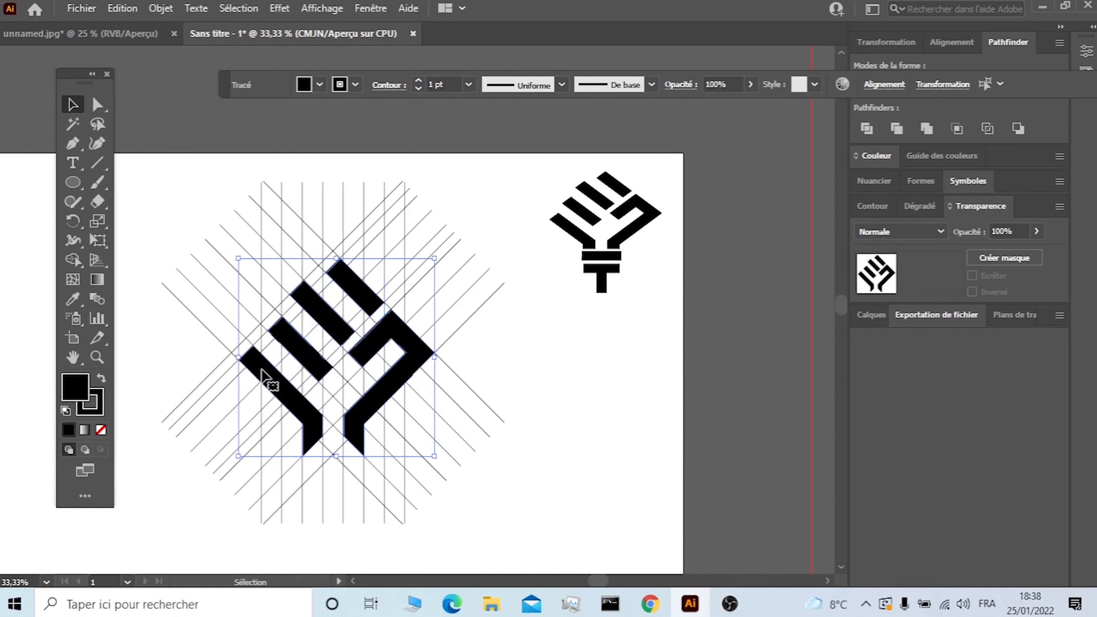
{"action": "left_click_drag", "start_coordinate": [270, 375], "coordinate": [516, 423]}
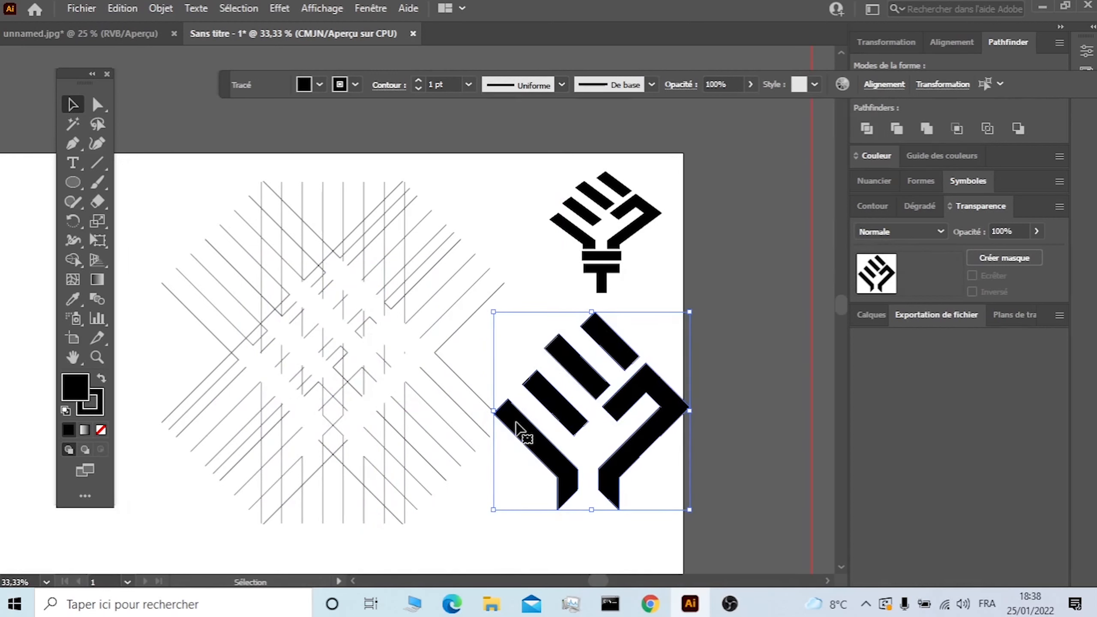
- Delete the leftover grid lines and move the fist shapes back into the cleared area
{"action": "left_click_drag", "start_coordinate": [460, 188], "coordinate": [194, 514]}
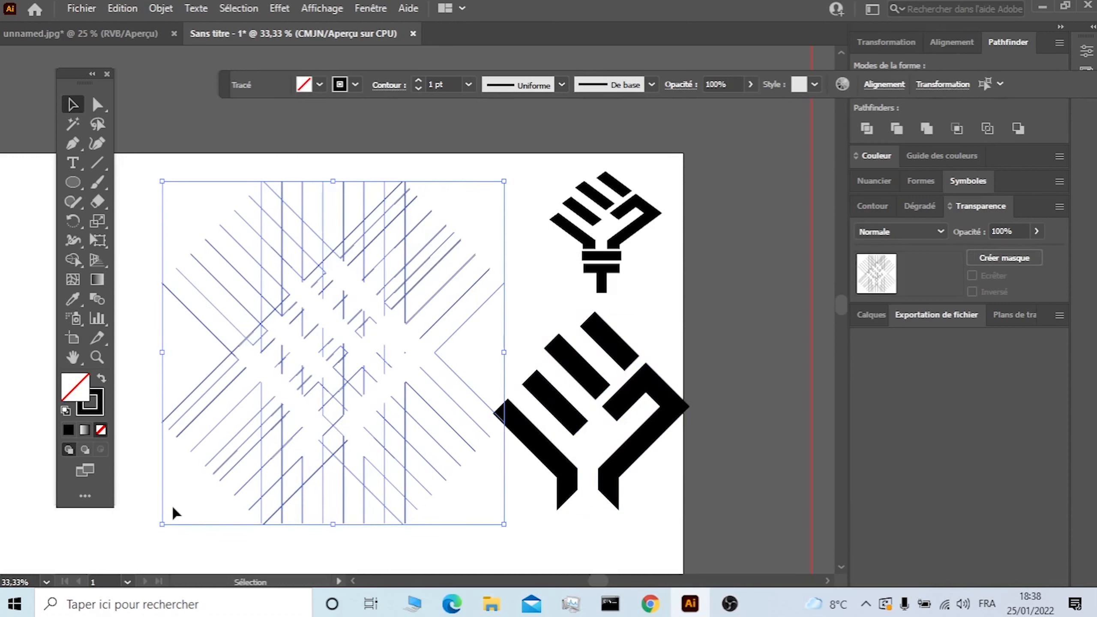
{"action": "key", "text": "Delete"}
{"action": "left_click_drag", "start_coordinate": [663, 438], "coordinate": [394, 352]}
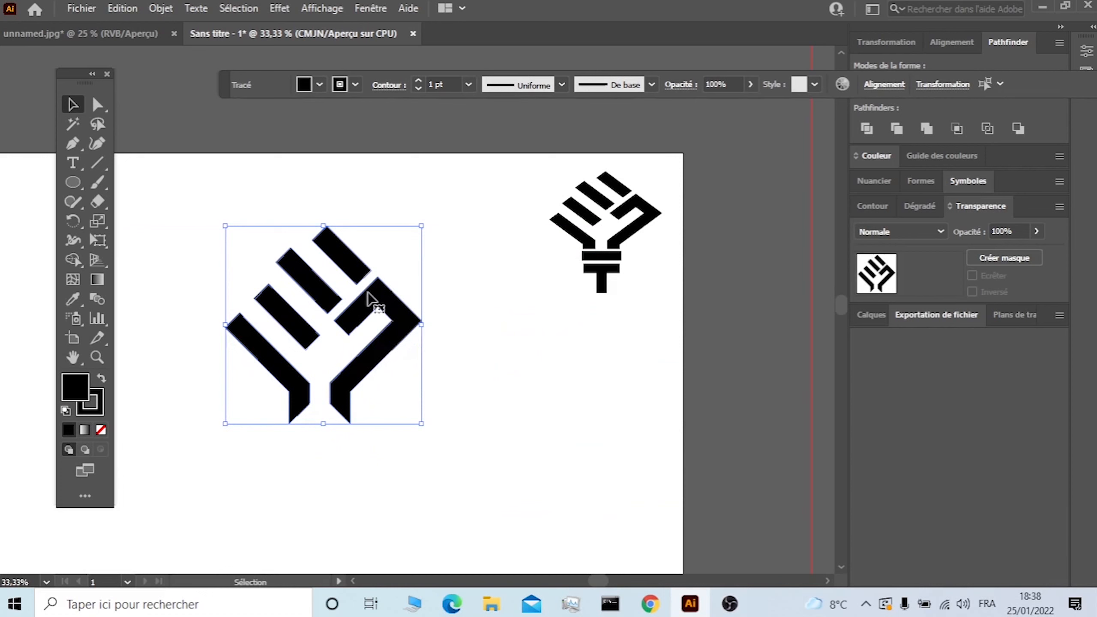
{"action": "right_click", "coordinate": [368, 298]}
{"action": "left_click", "coordinate": [415, 350]}
{"action": "left_click", "coordinate": [497, 368]}
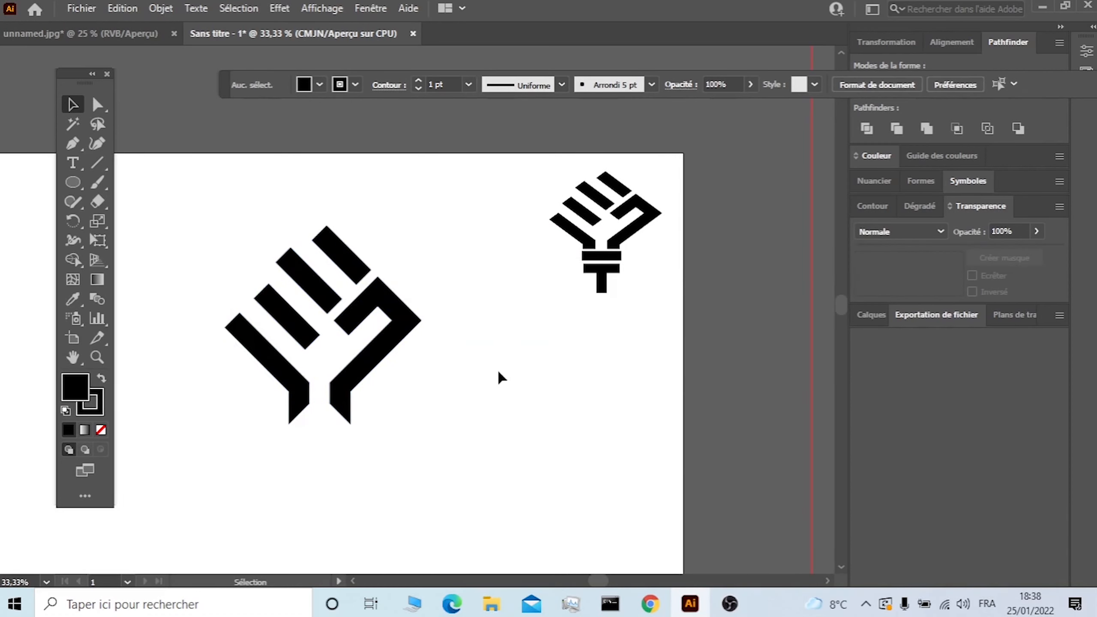
- Draw a horizontal line across the lower ends of both wrist bars, just above where their slanted tips begin
{"action": "scroll", "coordinate": [286, 363], "scroll_direction": "up", "scroll_amount": 4}
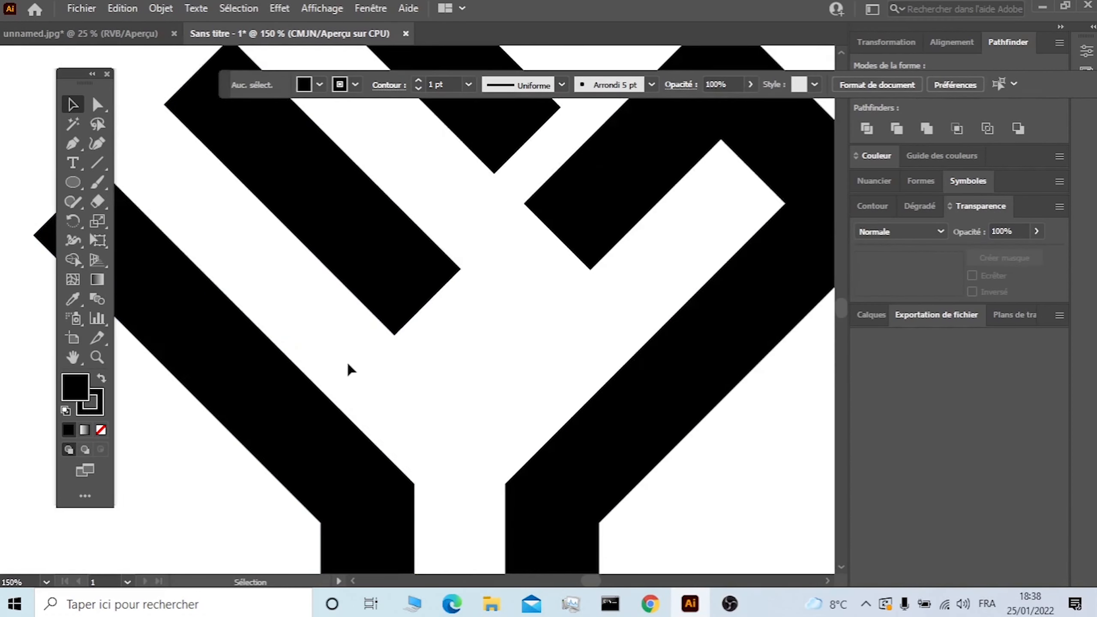
{"action": "left_click", "coordinate": [95, 166]}
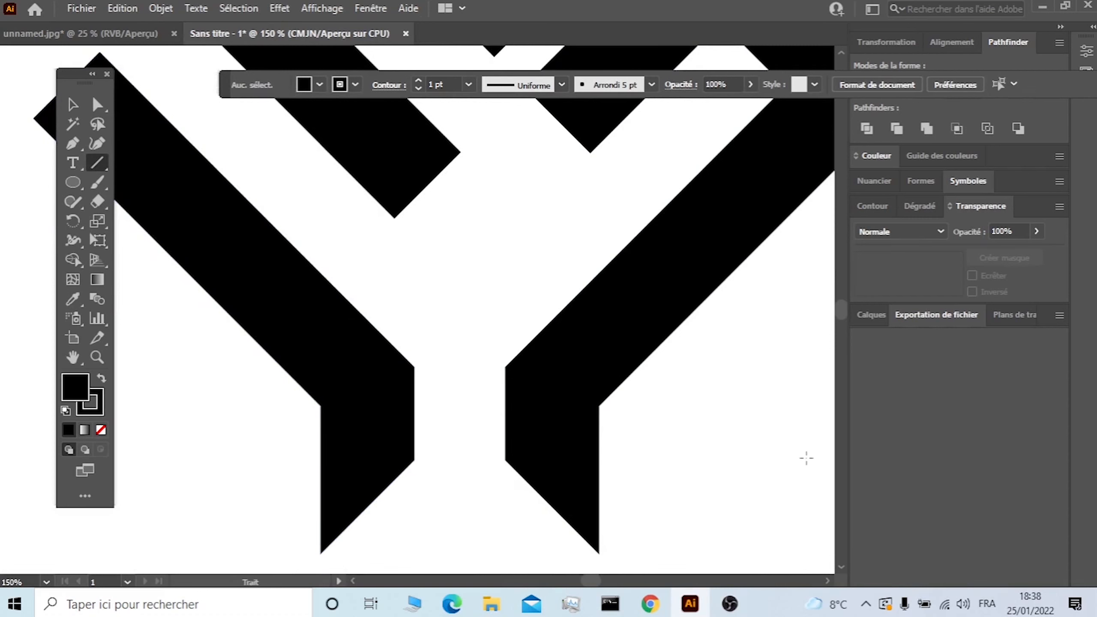
{"action": "left_click_drag", "start_coordinate": [815, 456], "coordinate": [142, 453]}
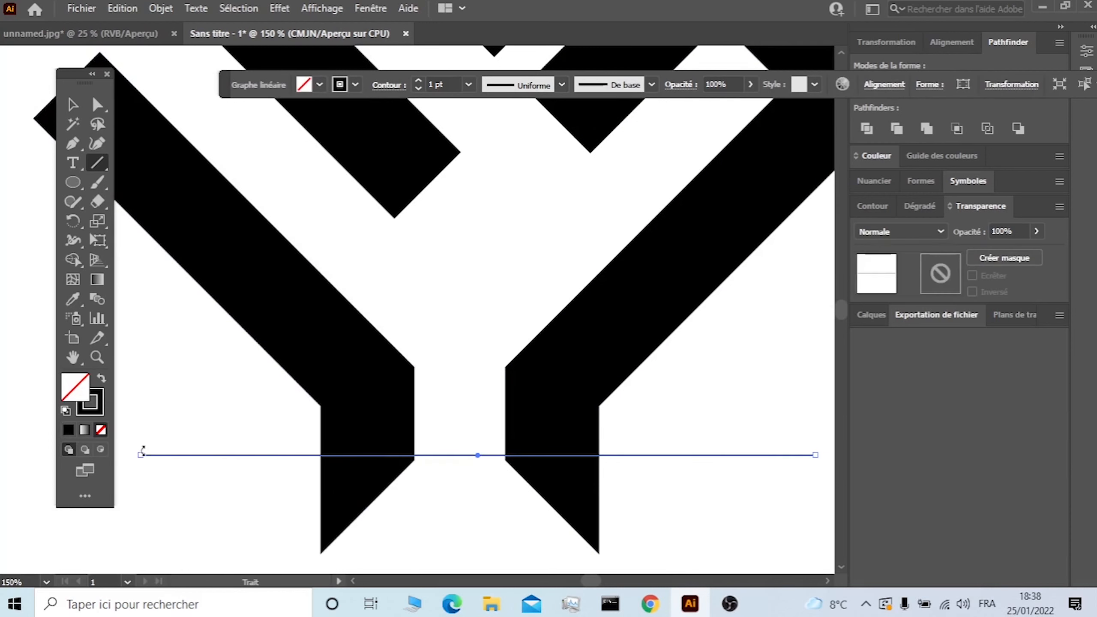
{"action": "scroll", "coordinate": [140, 209], "scroll_direction": "down", "scroll_amount": 4}
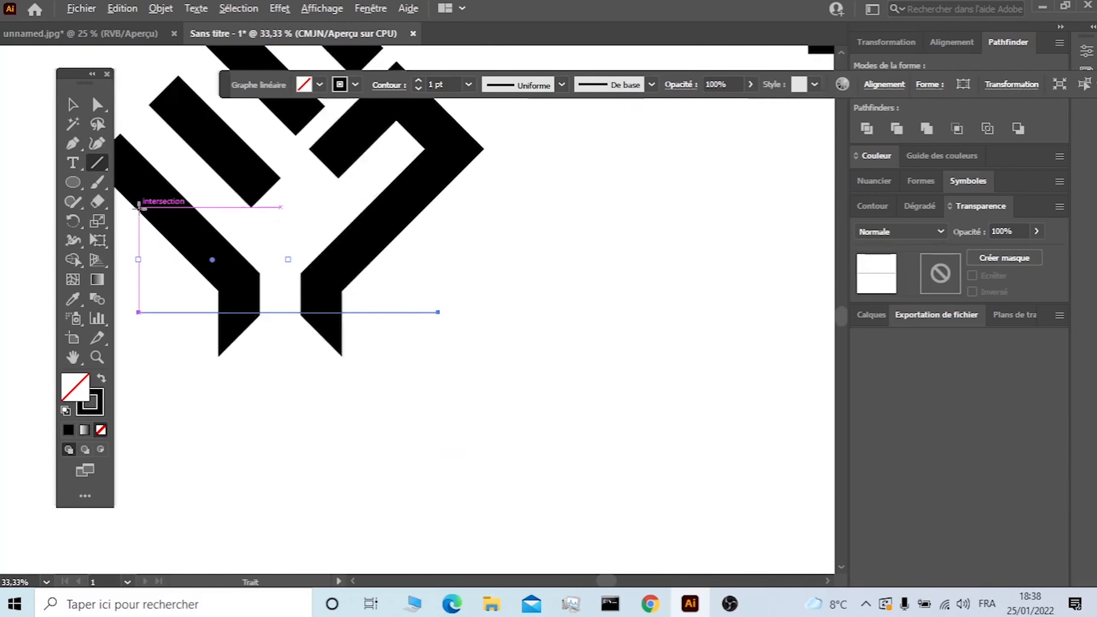
- Select the fist shapes together with the horizontal line and expand their fill and stroke
{"action": "left_click", "coordinate": [74, 108]}
{"action": "left_click_drag", "start_coordinate": [329, 131], "coordinate": [129, 290]}
{"action": "scroll", "coordinate": [444, 449], "scroll_direction": "up", "scroll_amount": 2}
{"action": "scroll", "coordinate": [300, 437], "scroll_direction": "down", "scroll_amount": 1}
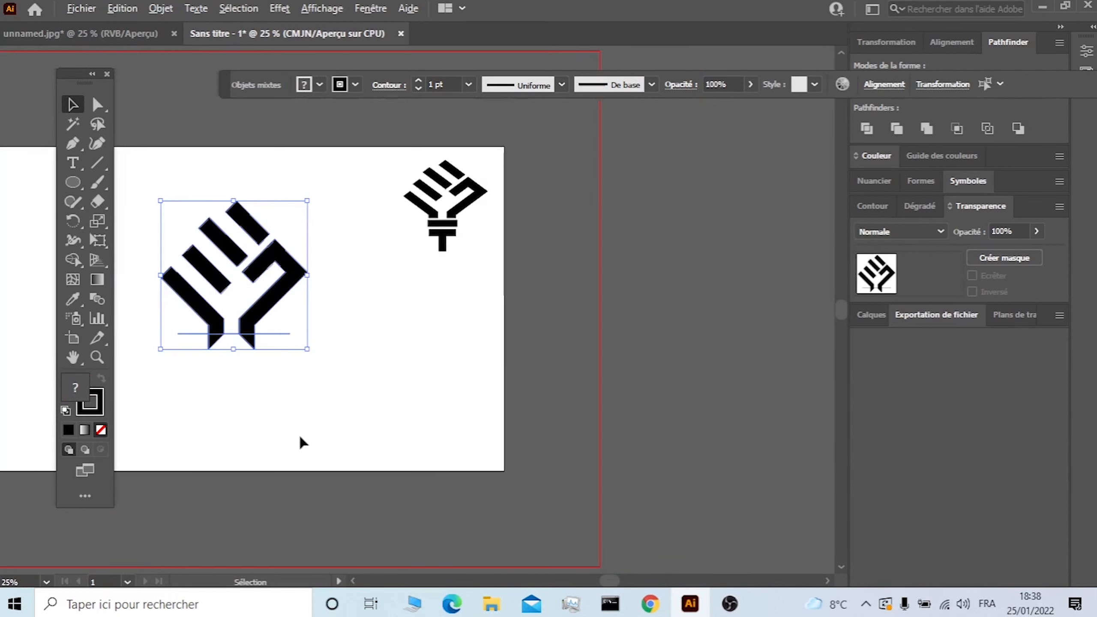
{"action": "left_click", "coordinate": [354, 582]}
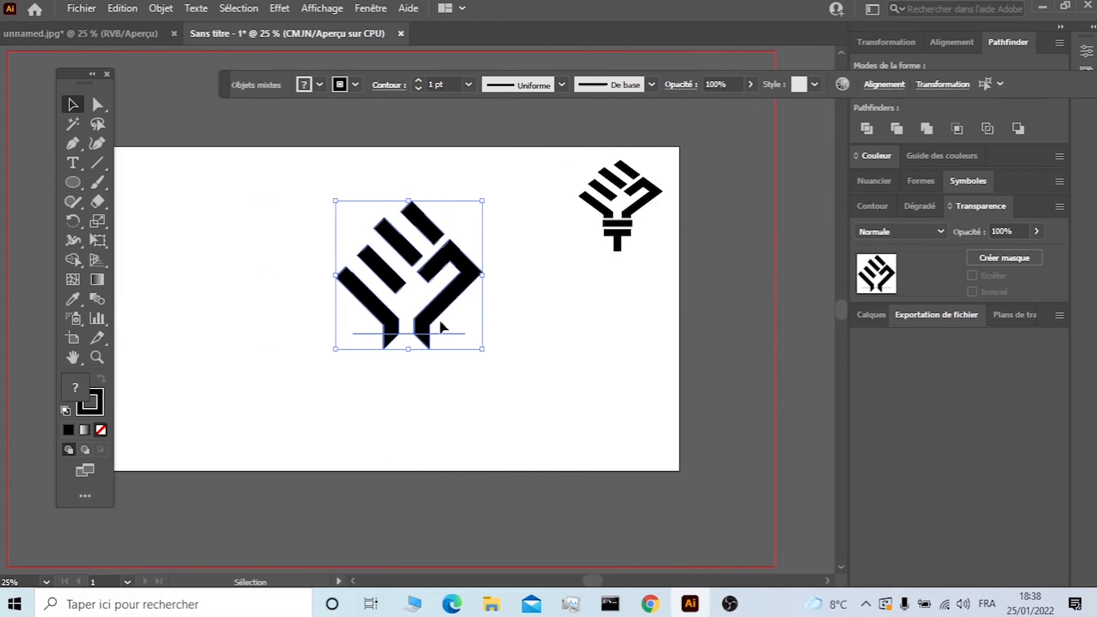
{"action": "right_click", "coordinate": [445, 262]}
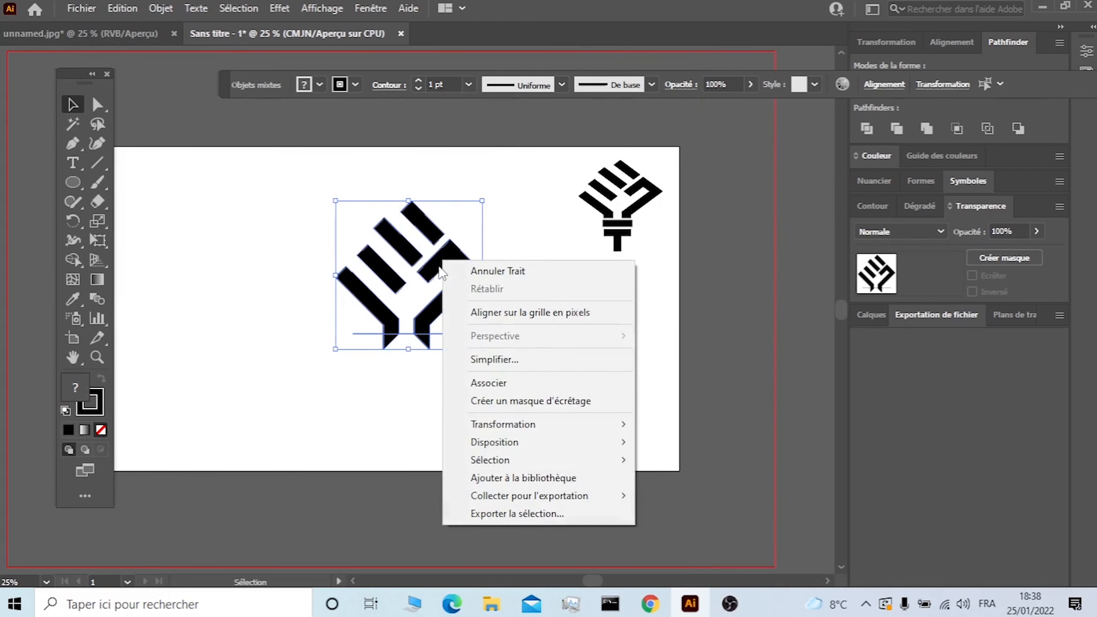
{"action": "left_click", "coordinate": [433, 271]}
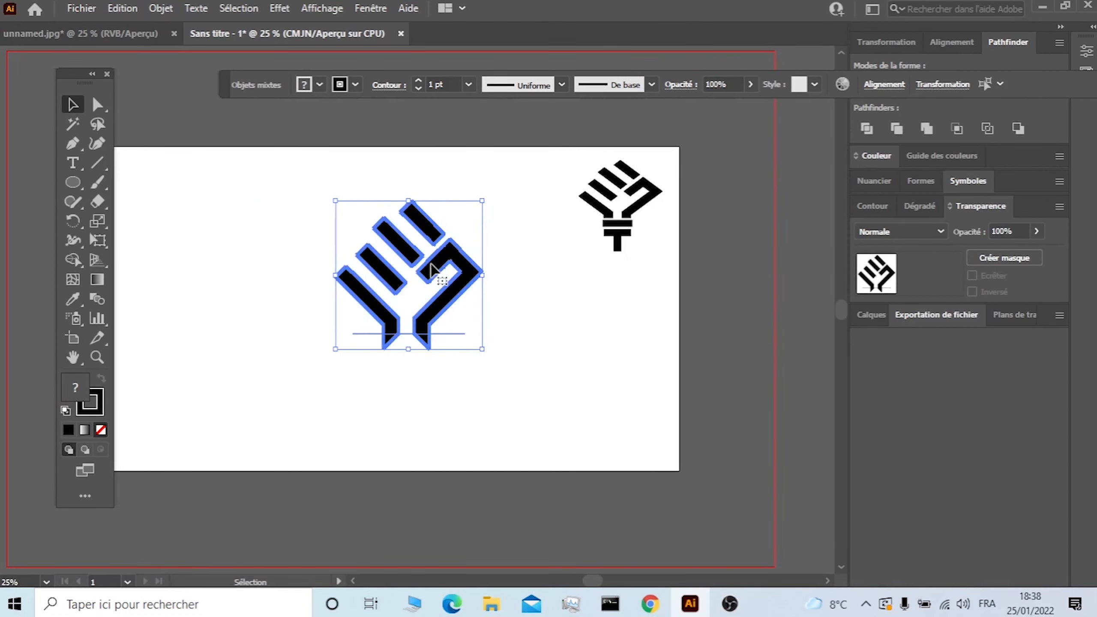
{"action": "left_click", "coordinate": [169, 8]}
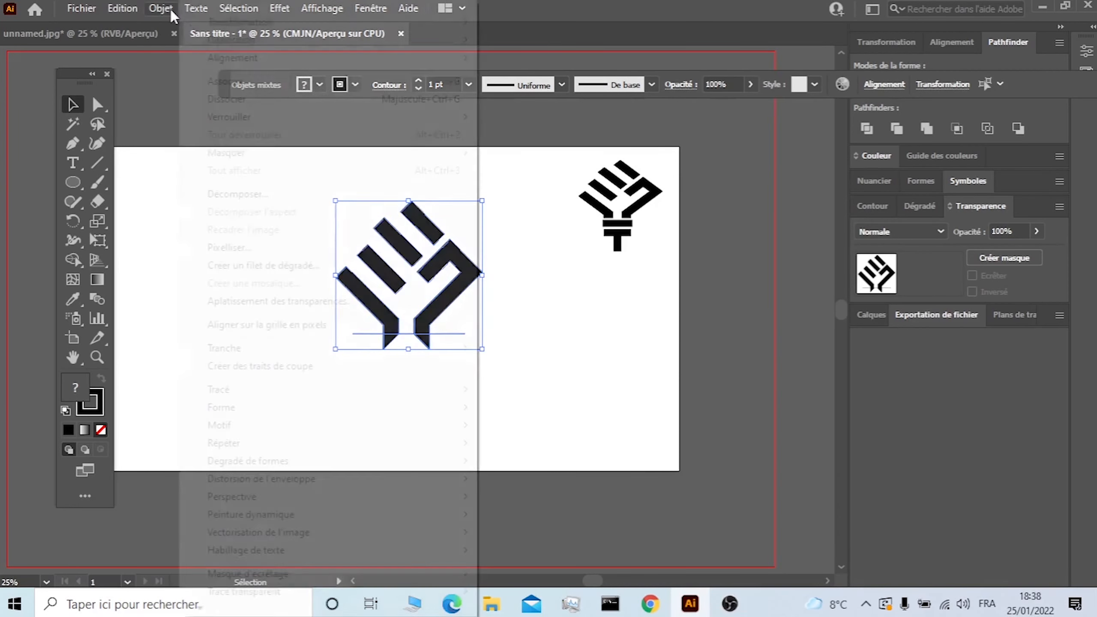
{"action": "left_click", "coordinate": [248, 194]}
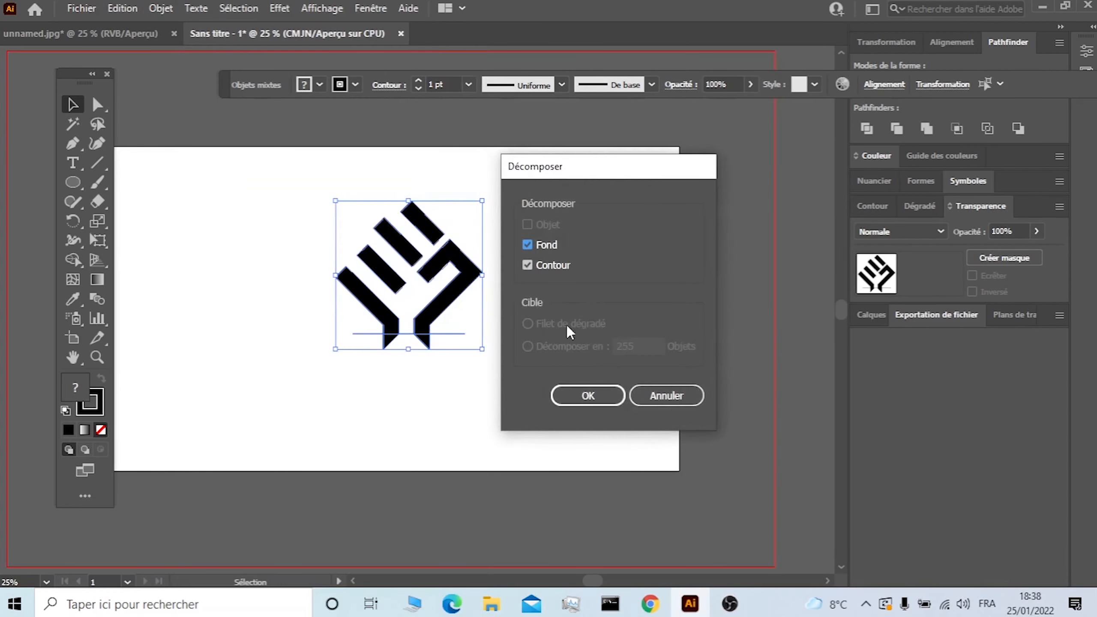
{"action": "left_click", "coordinate": [565, 396]}
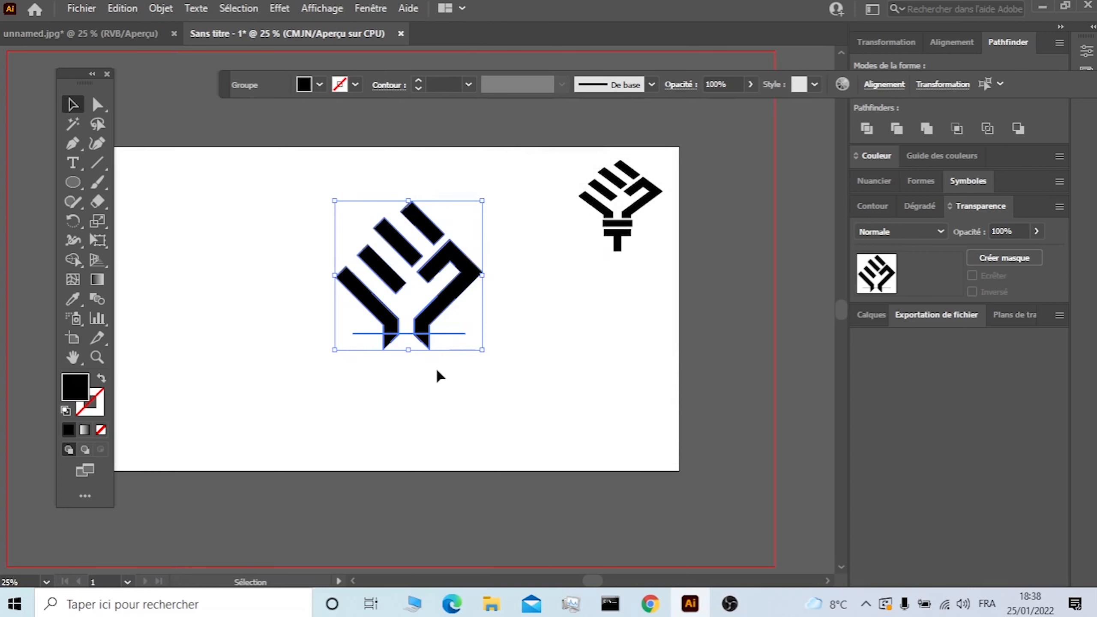
- Remove the pointed tips below the horizontal line from both wrist bars with Shape Builder
{"action": "left_click", "coordinate": [75, 255]}
{"action": "scroll", "coordinate": [413, 372], "scroll_direction": "up", "scroll_amount": 4}
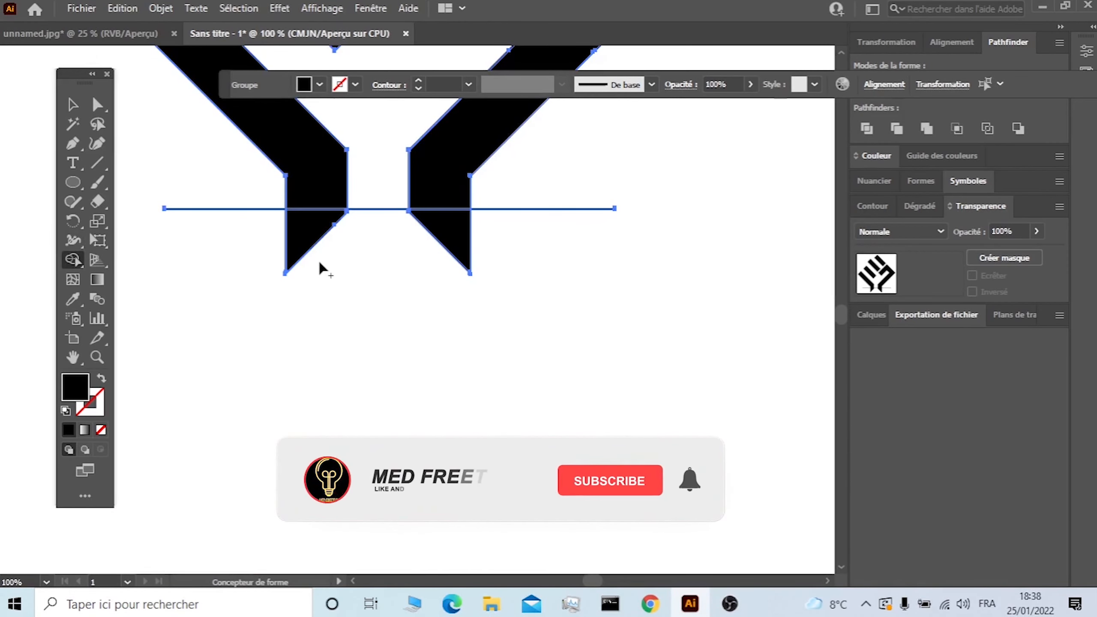
{"action": "left_click", "coordinate": [306, 236], "text": "alt"}
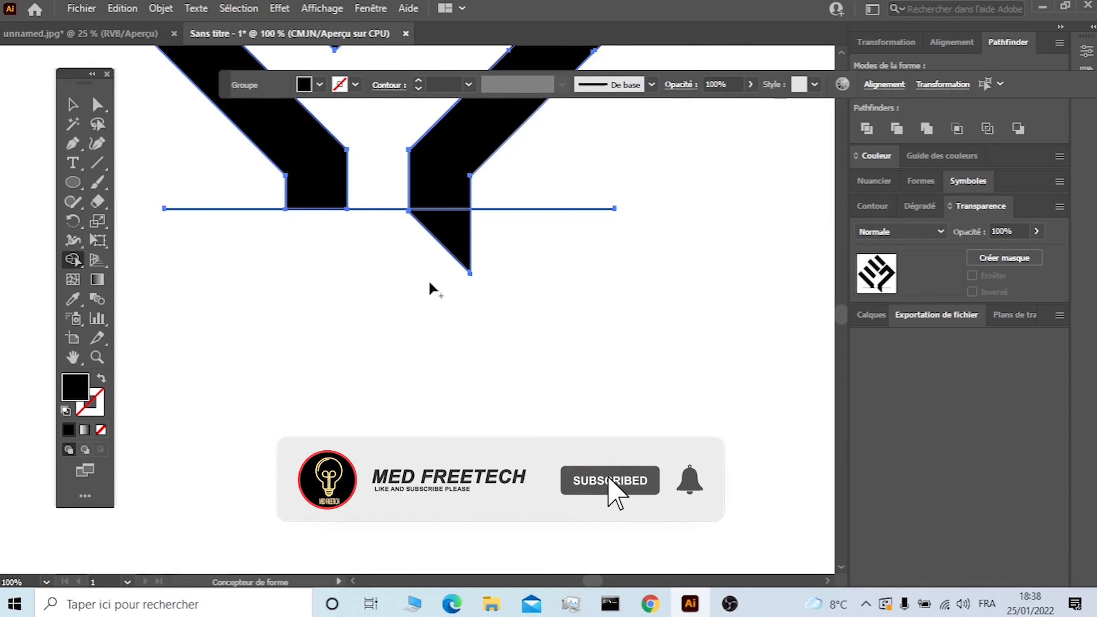
{"action": "left_click", "coordinate": [459, 247], "text": "alt"}
{"action": "key", "text": "v"}
- Delete the horizontal cutting line beneath the fist
{"action": "scroll", "coordinate": [249, 228], "scroll_direction": "down", "scroll_amount": 5}
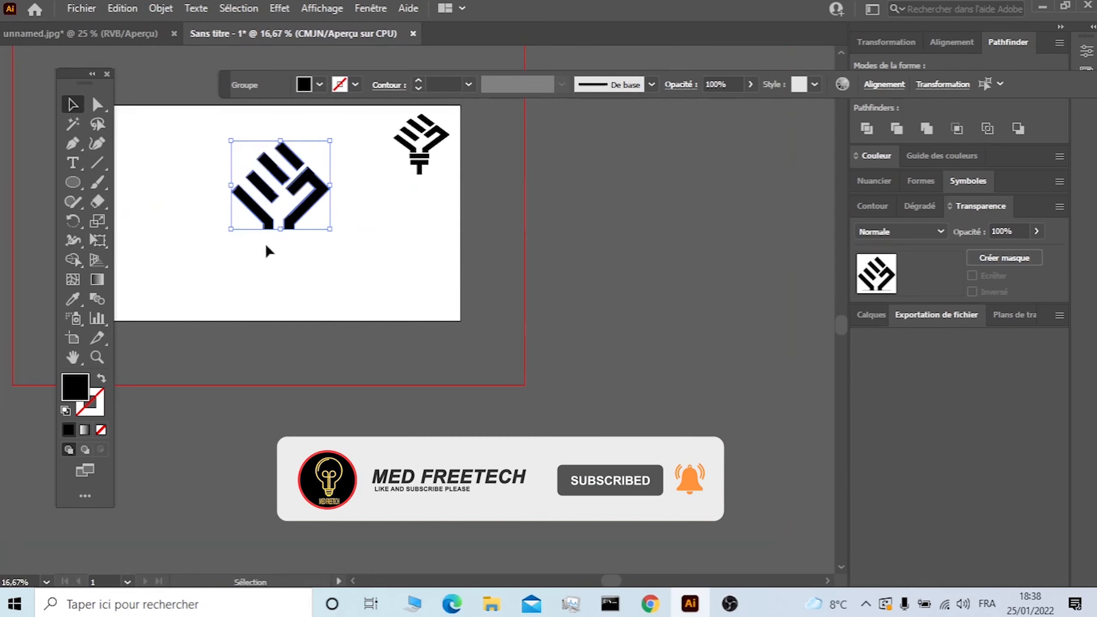
{"action": "left_click", "coordinate": [315, 230]}
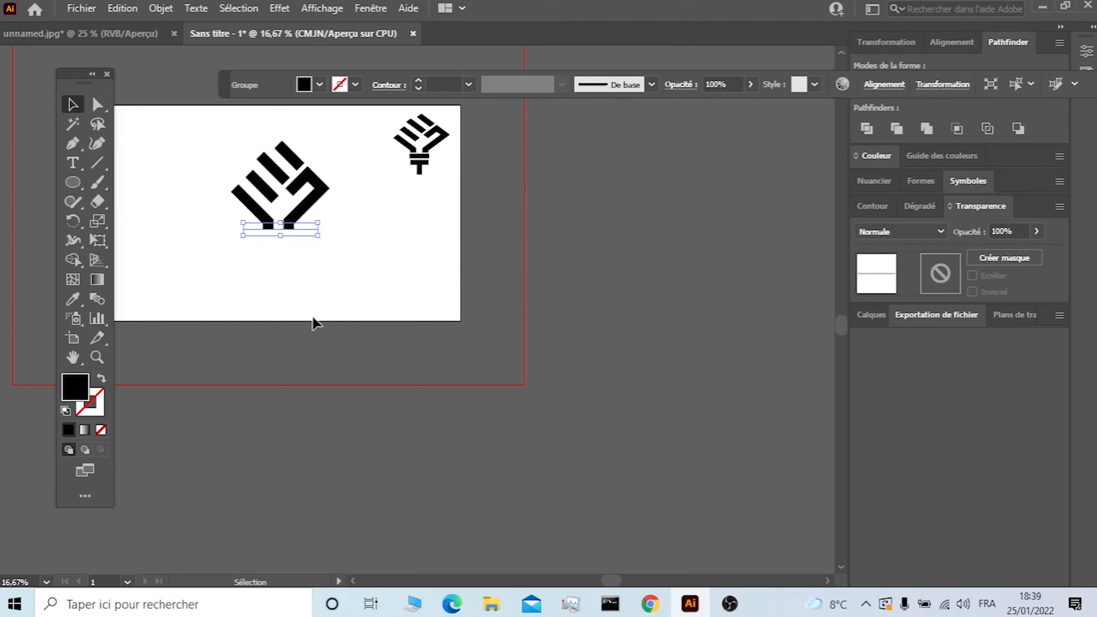
{"action": "left_click", "coordinate": [2, 223]}
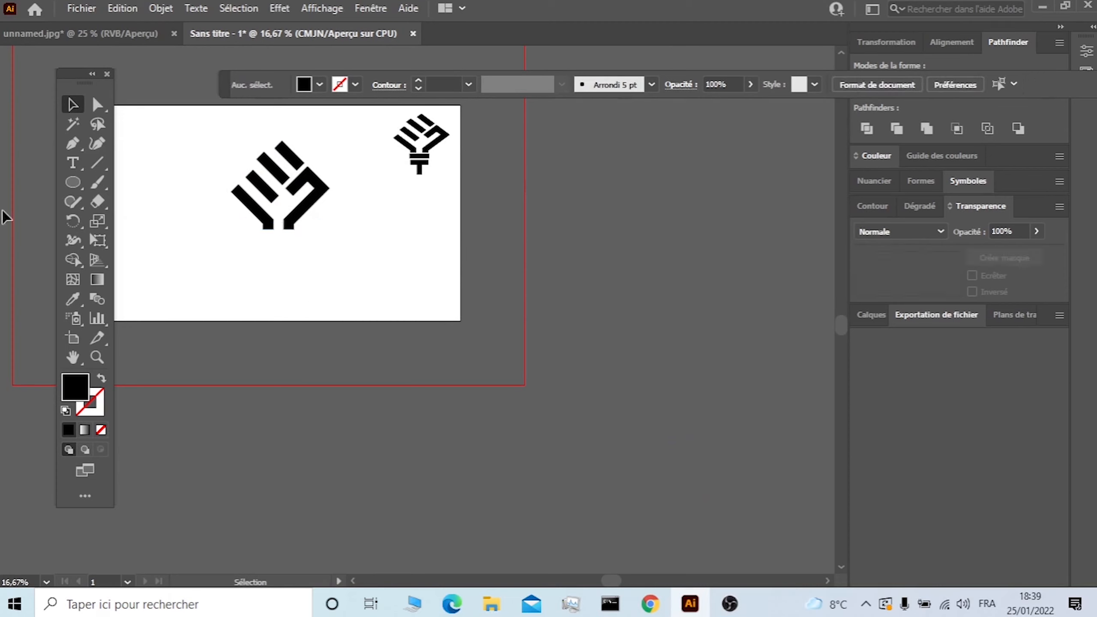
- Draw a black rectangle extending down from the end of the left wrist bar and match its width to the bar
{"action": "scroll", "coordinate": [196, 276], "scroll_direction": "up", "scroll_amount": 2}
{"action": "scroll", "coordinate": [264, 294], "scroll_direction": "up", "scroll_amount": 3}
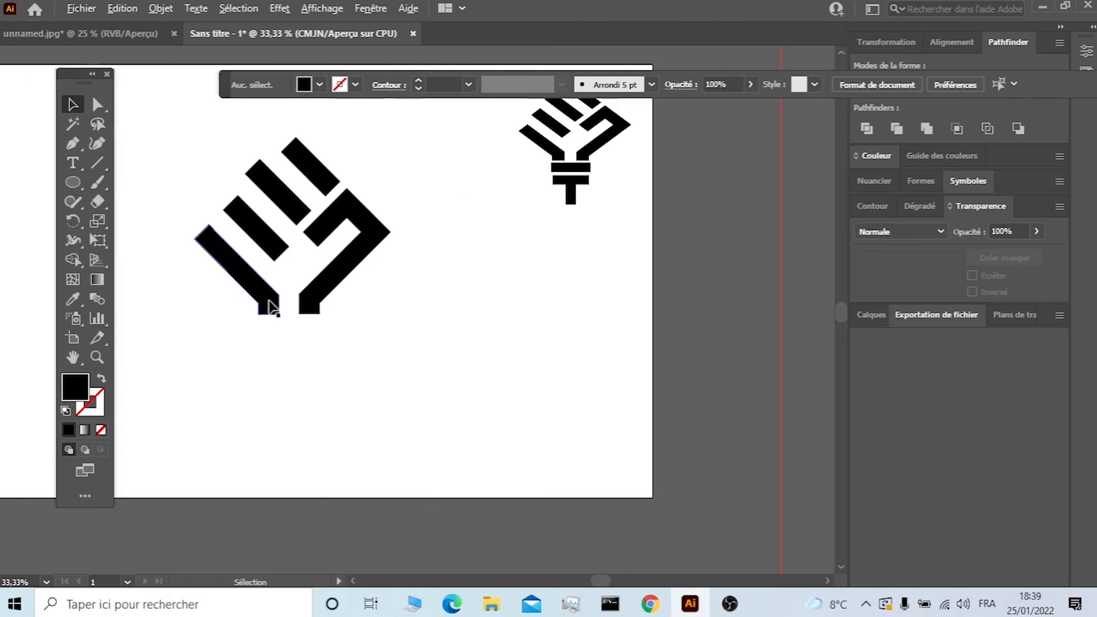
{"action": "scroll", "coordinate": [270, 304], "scroll_direction": "up", "scroll_amount": 1}
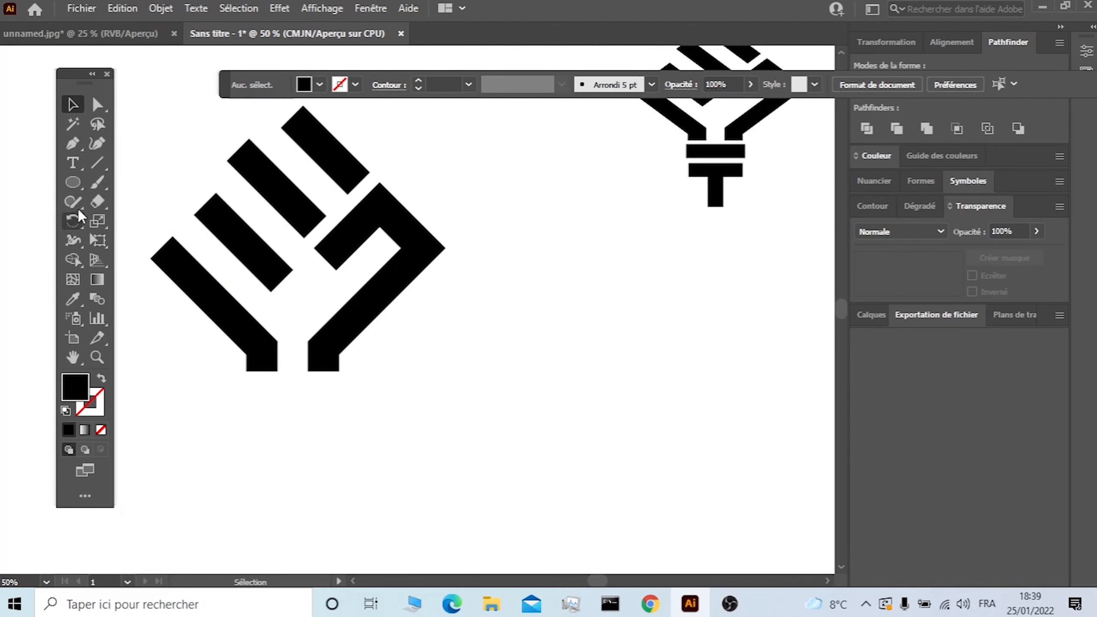
{"action": "left_click", "coordinate": [73, 182]}
{"action": "left_click", "coordinate": [116, 188]}
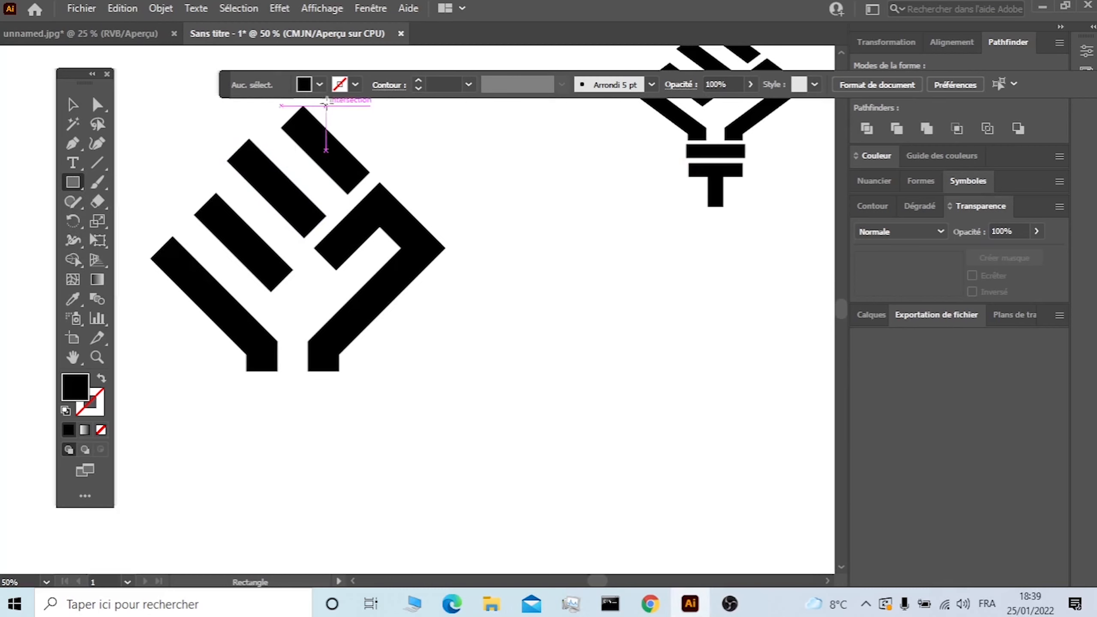
{"action": "left_click", "coordinate": [352, 84]}
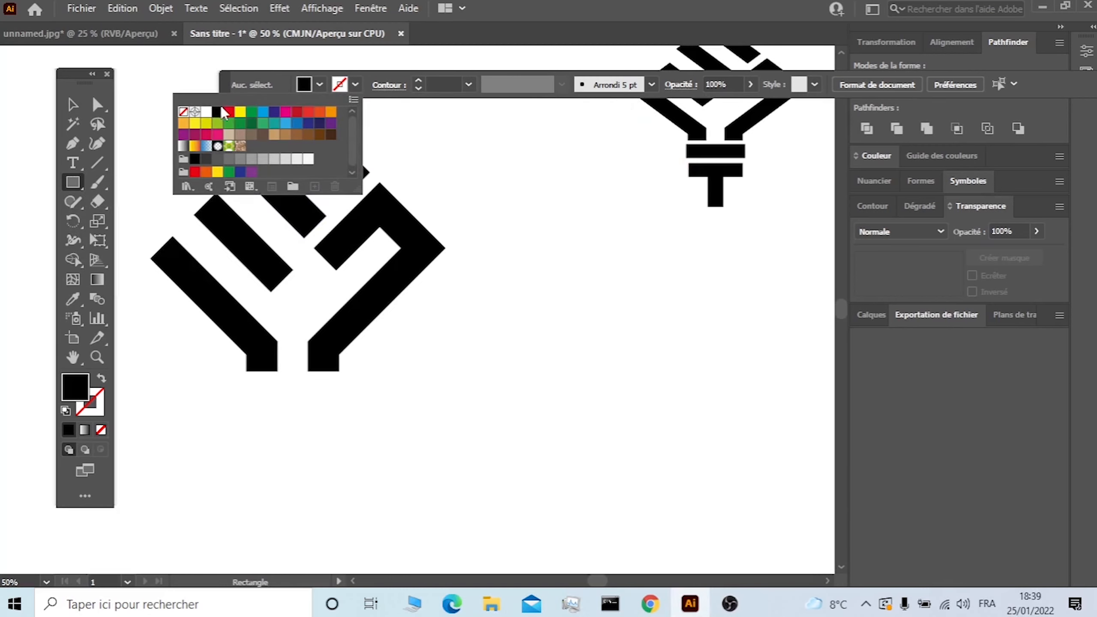
{"action": "left_click", "coordinate": [355, 85]}
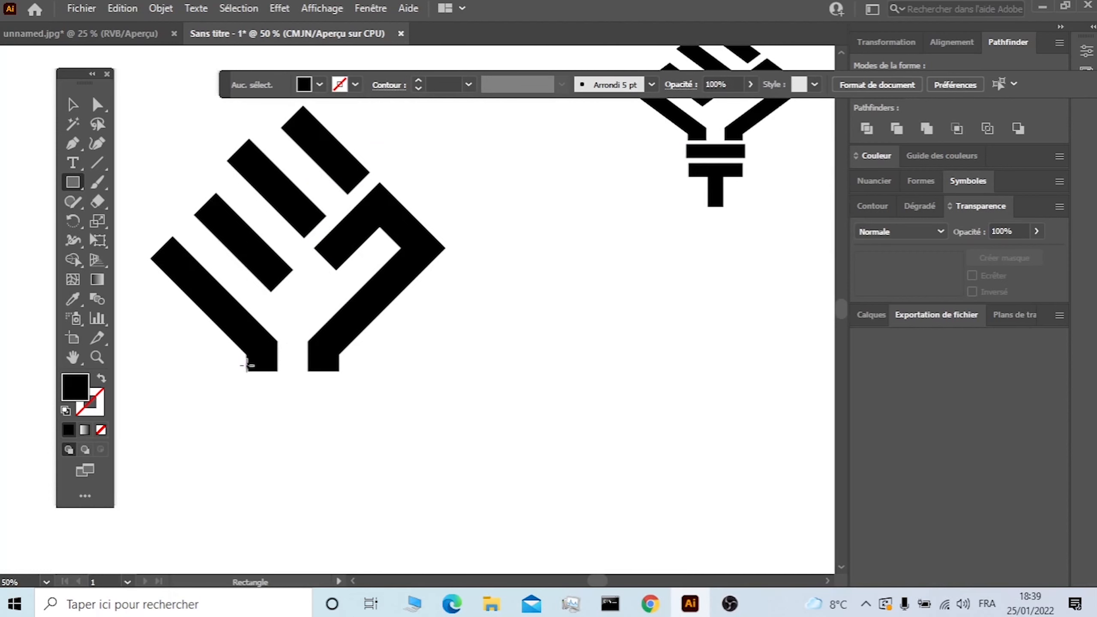
{"action": "scroll", "coordinate": [247, 365], "scroll_direction": "up", "scroll_amount": 3}
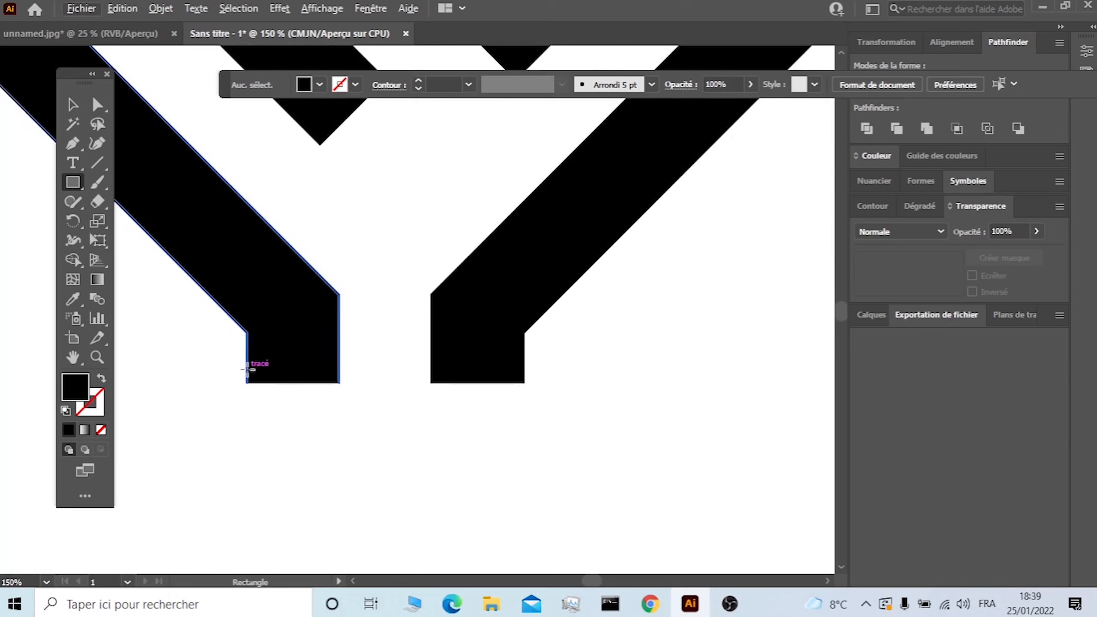
{"action": "left_click_drag", "start_coordinate": [247, 369], "coordinate": [339, 535]}
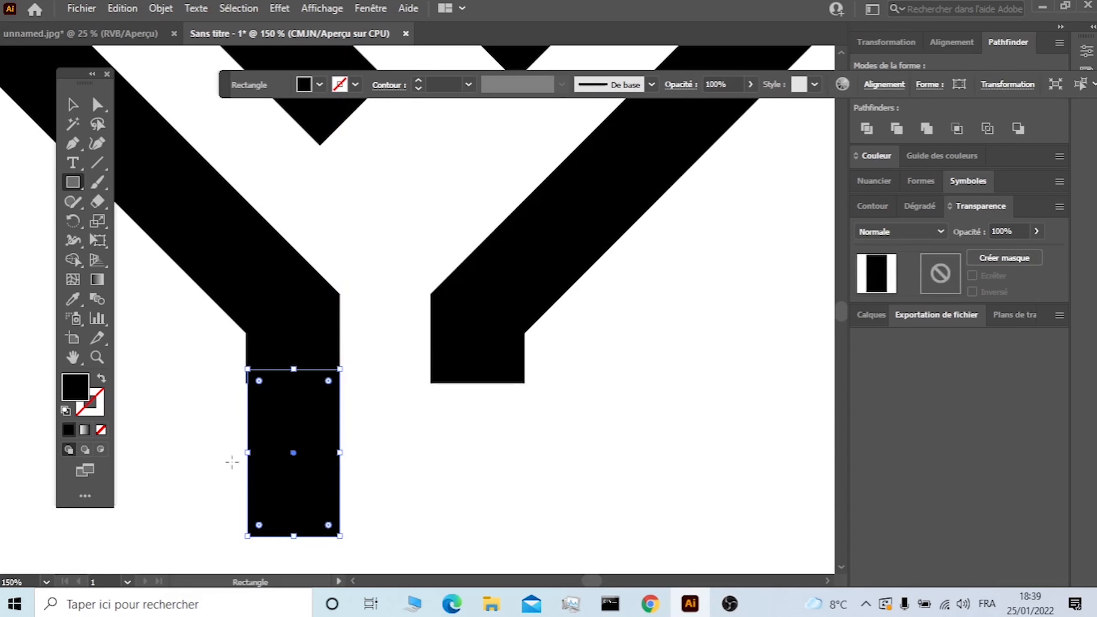
{"action": "key", "text": "v"}
{"action": "left_click_drag", "start_coordinate": [253, 454], "coordinate": [245, 454]}
- Move the rectangle into the empty area right of the wrist and lengthen it slightly downward
{"action": "scroll", "coordinate": [279, 449], "scroll_direction": "down", "scroll_amount": 2}
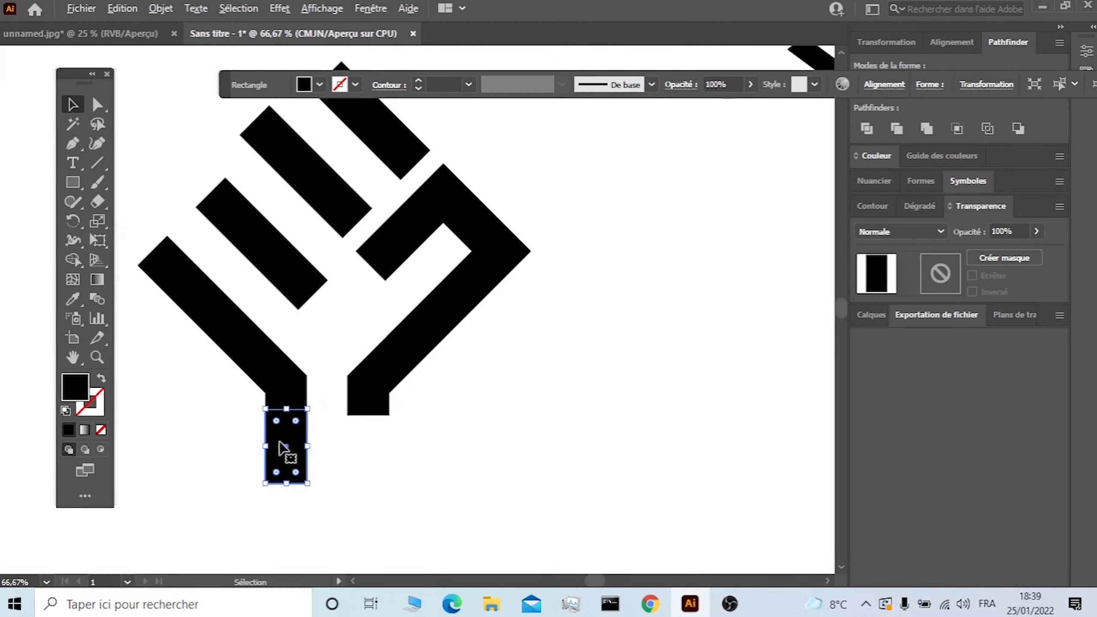
{"action": "left_click_drag", "start_coordinate": [297, 435], "coordinate": [588, 399]}
{"action": "left_click_drag", "start_coordinate": [581, 448], "coordinate": [578, 460]}
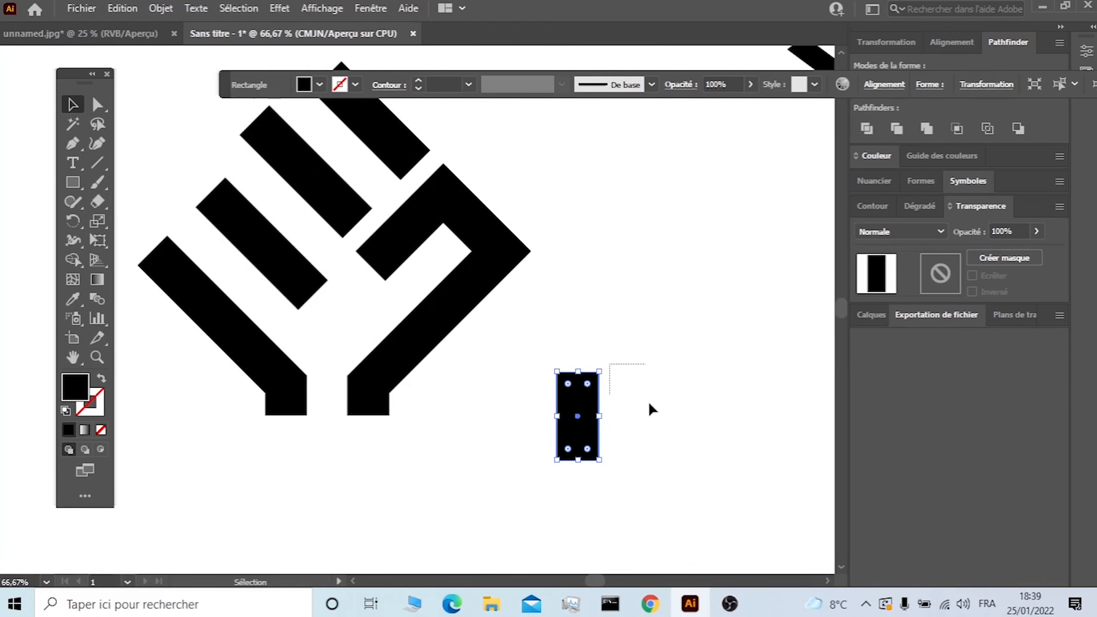
- Rotate the separate rectangle 90° so that it lies horizontally
{"action": "left_click_drag", "start_coordinate": [665, 433], "coordinate": [665, 433]}
{"action": "left_click", "coordinate": [592, 396]}
{"action": "left_click_drag", "start_coordinate": [605, 366], "coordinate": [663, 456]}
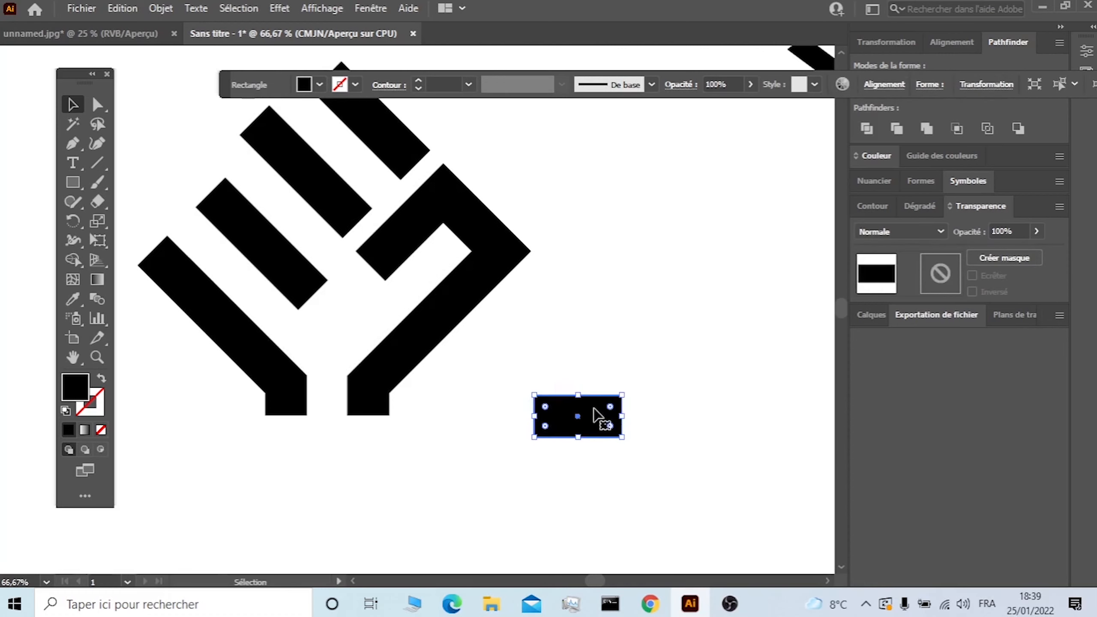